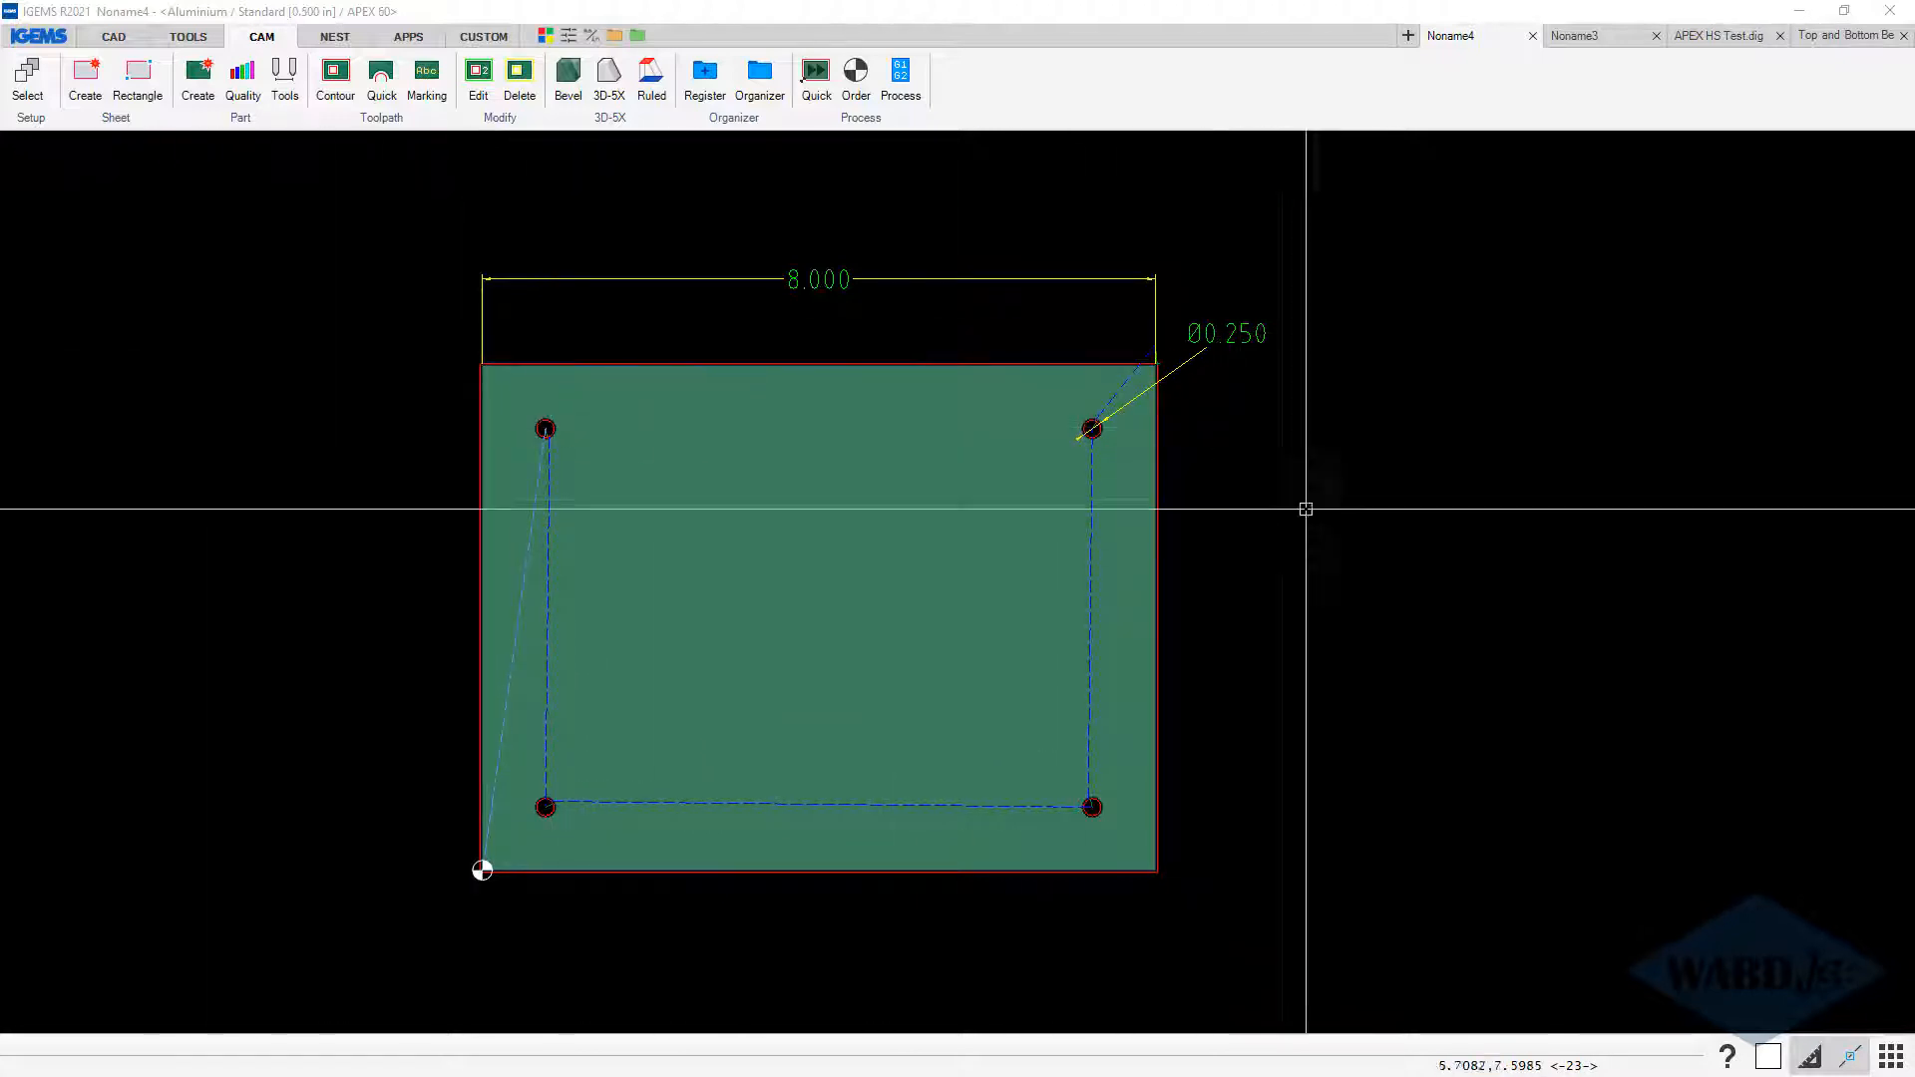
Step: Check the fixed cutting speed in the AWJ material setup for 0.500 in aluminium and accept the machine and material selection
click(27, 80)
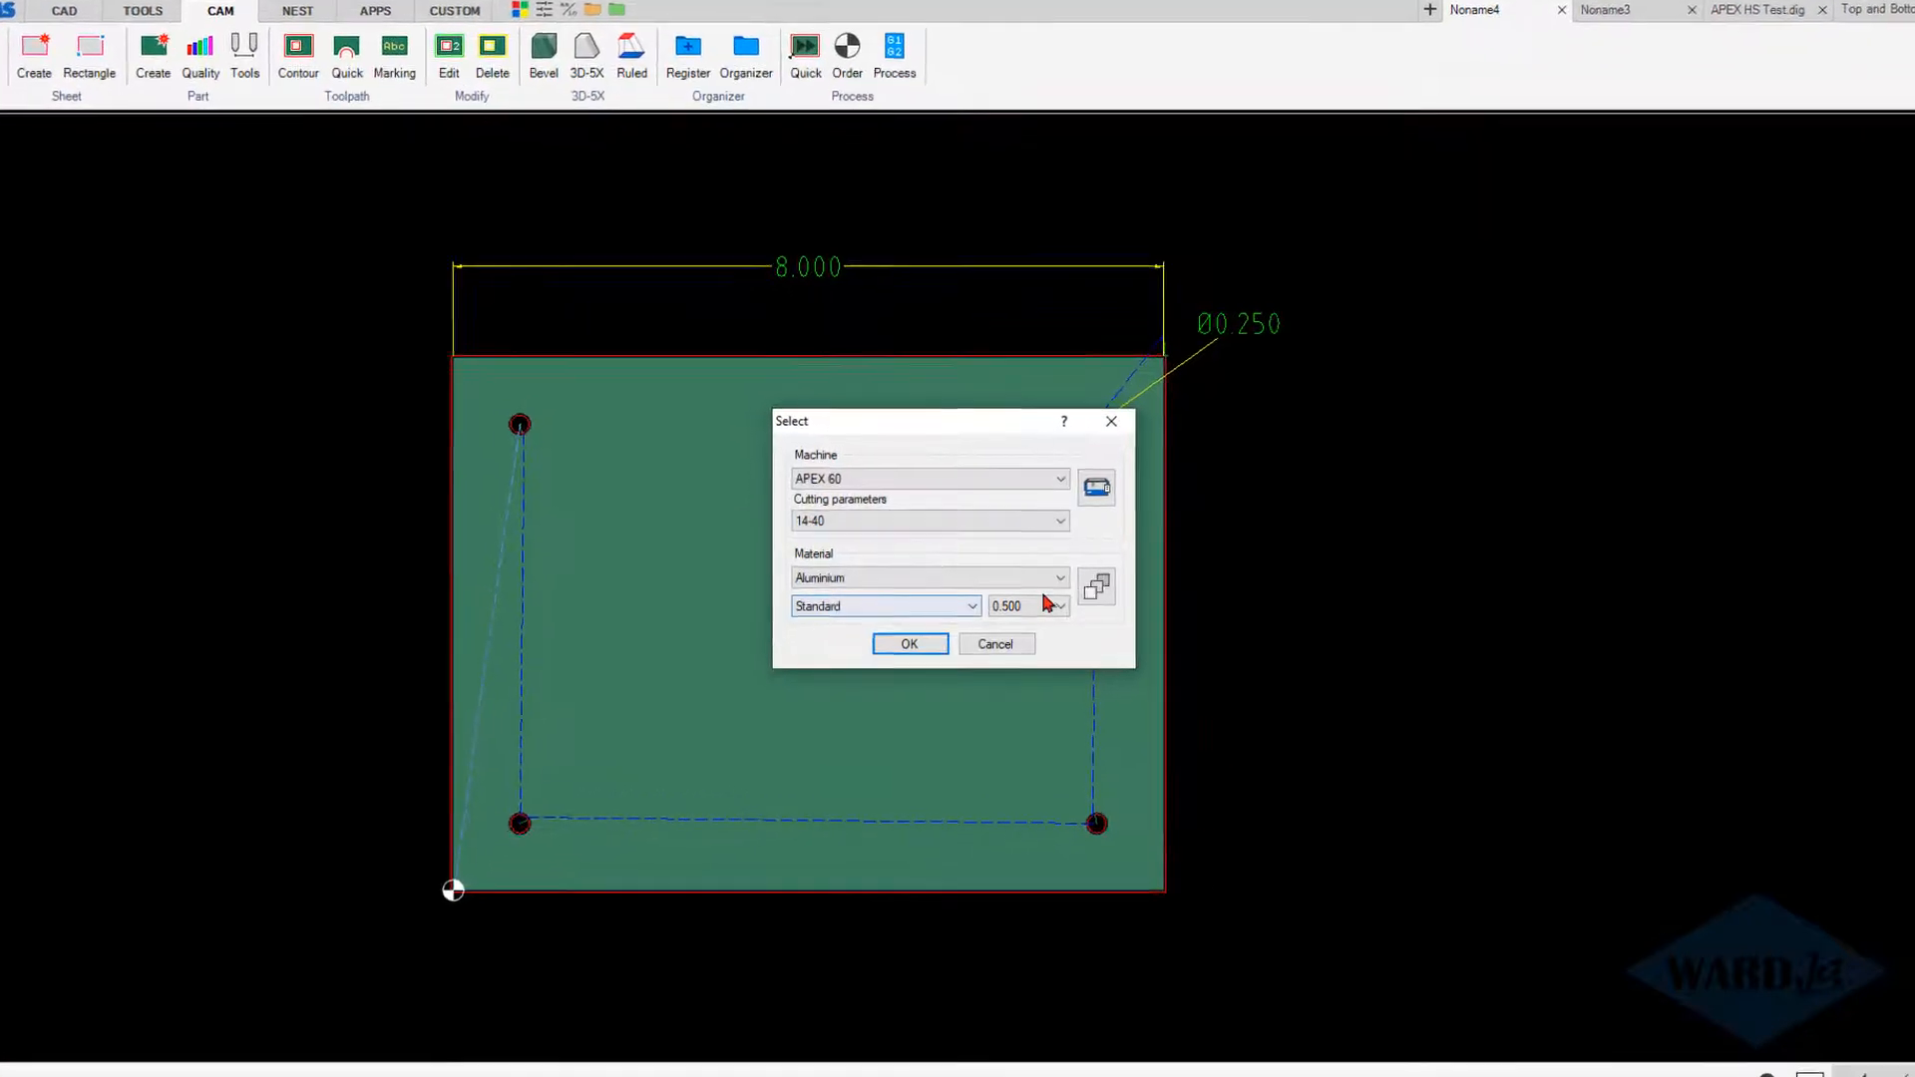
click(1124, 614)
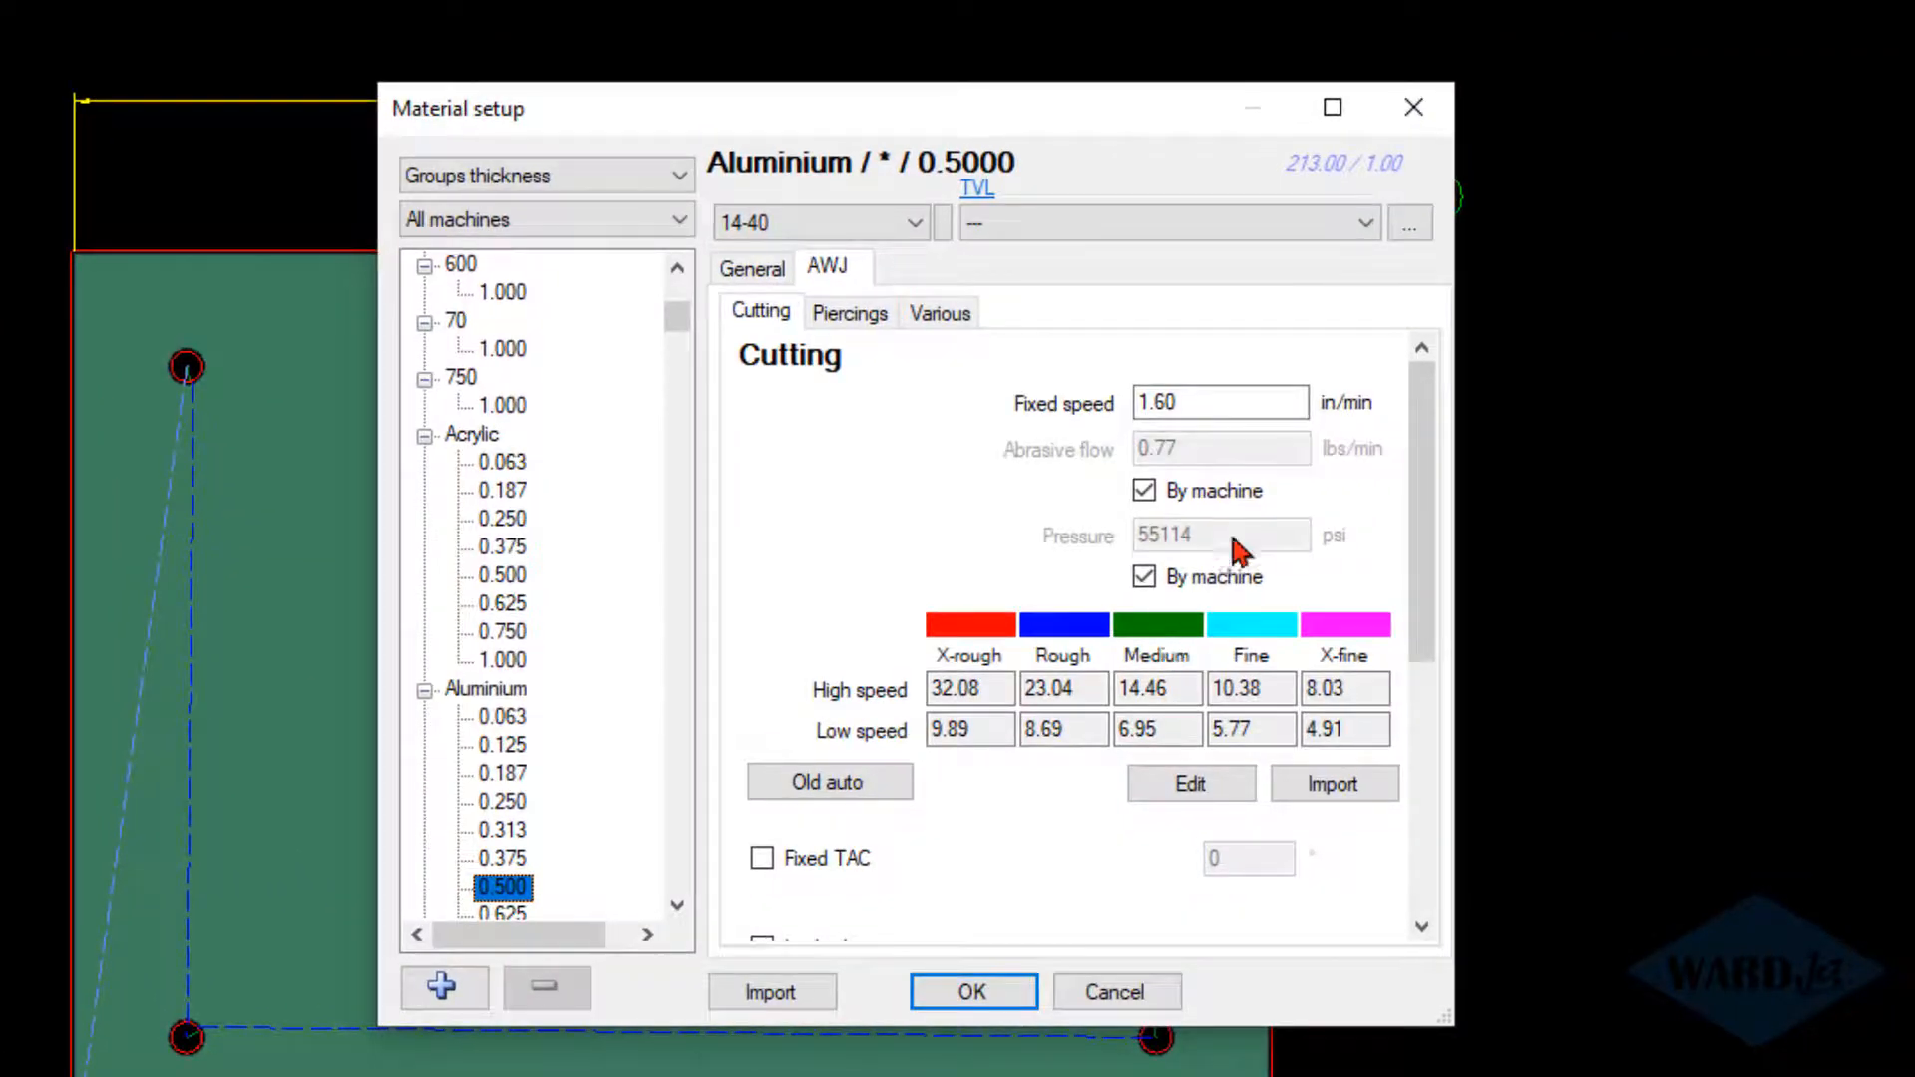
drag(1242, 409, 1083, 417)
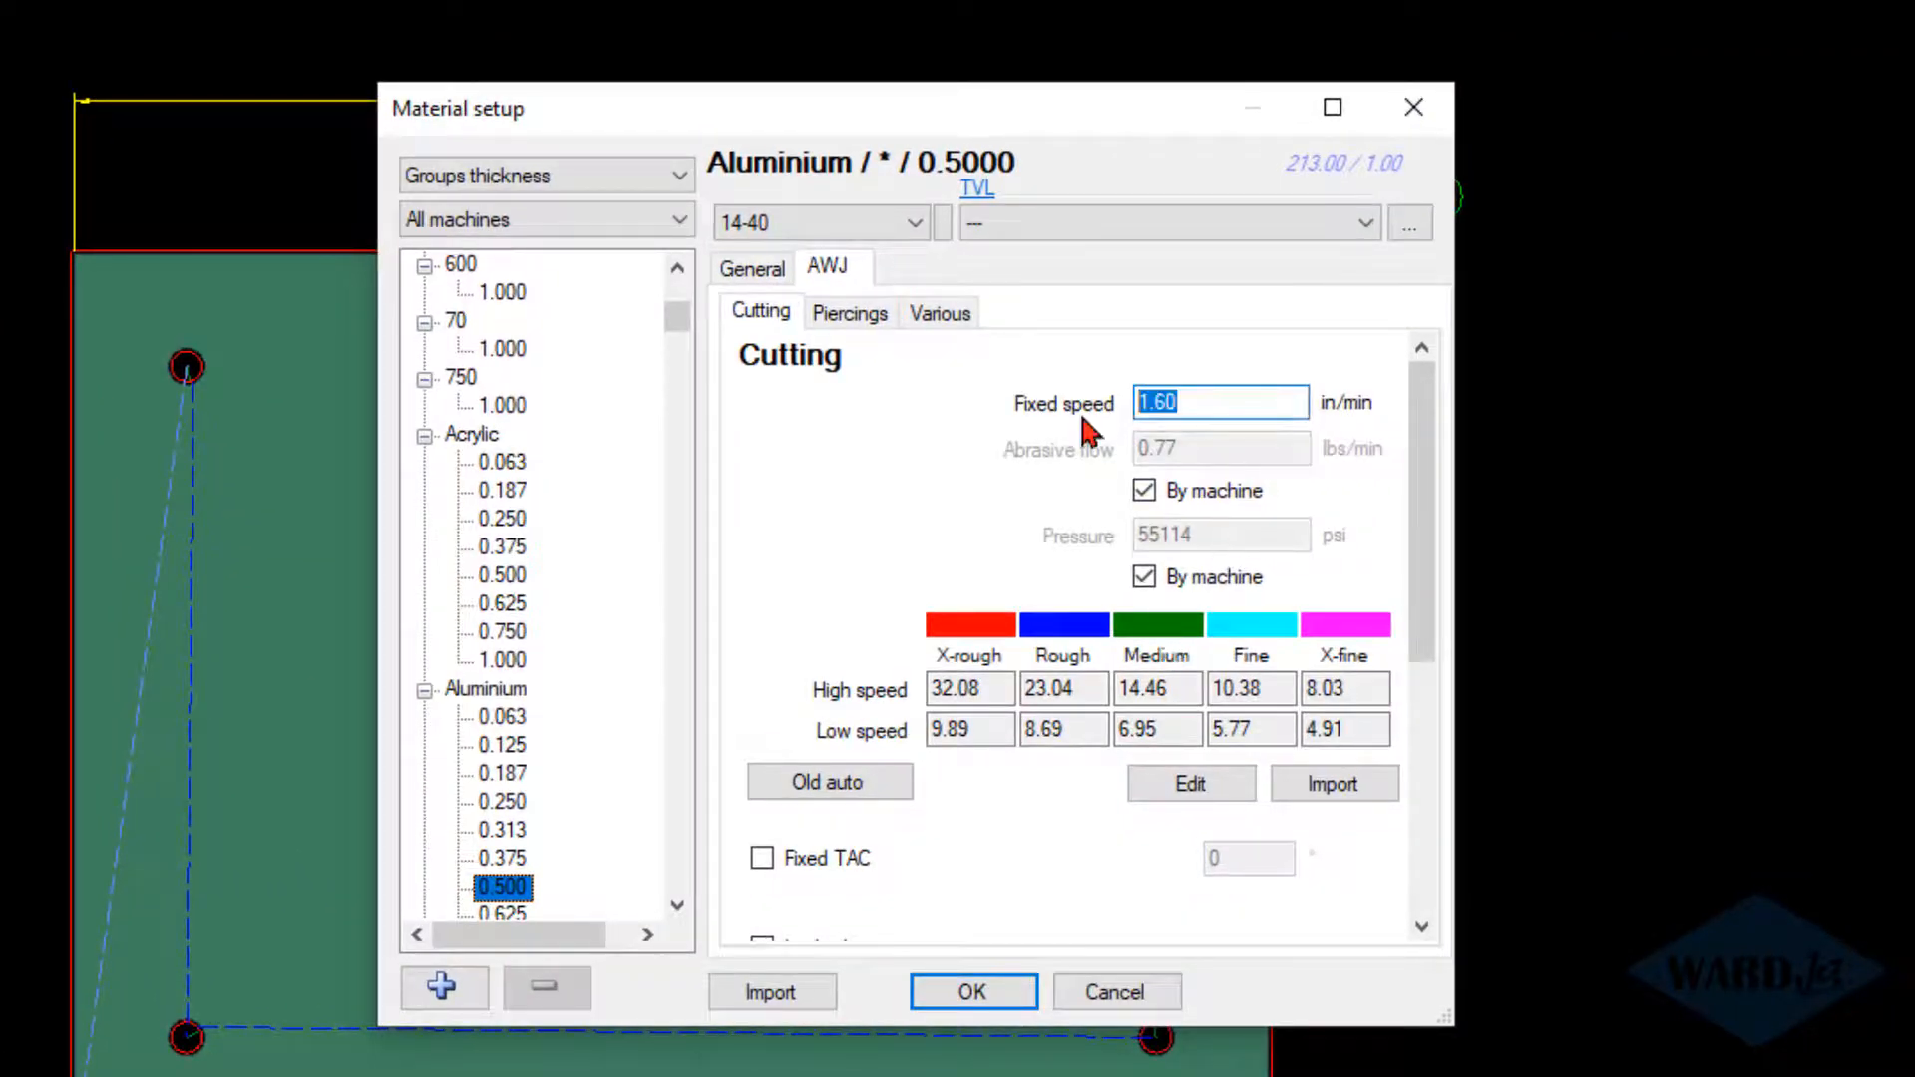
click(1230, 404)
drag(1230, 404, 1047, 403)
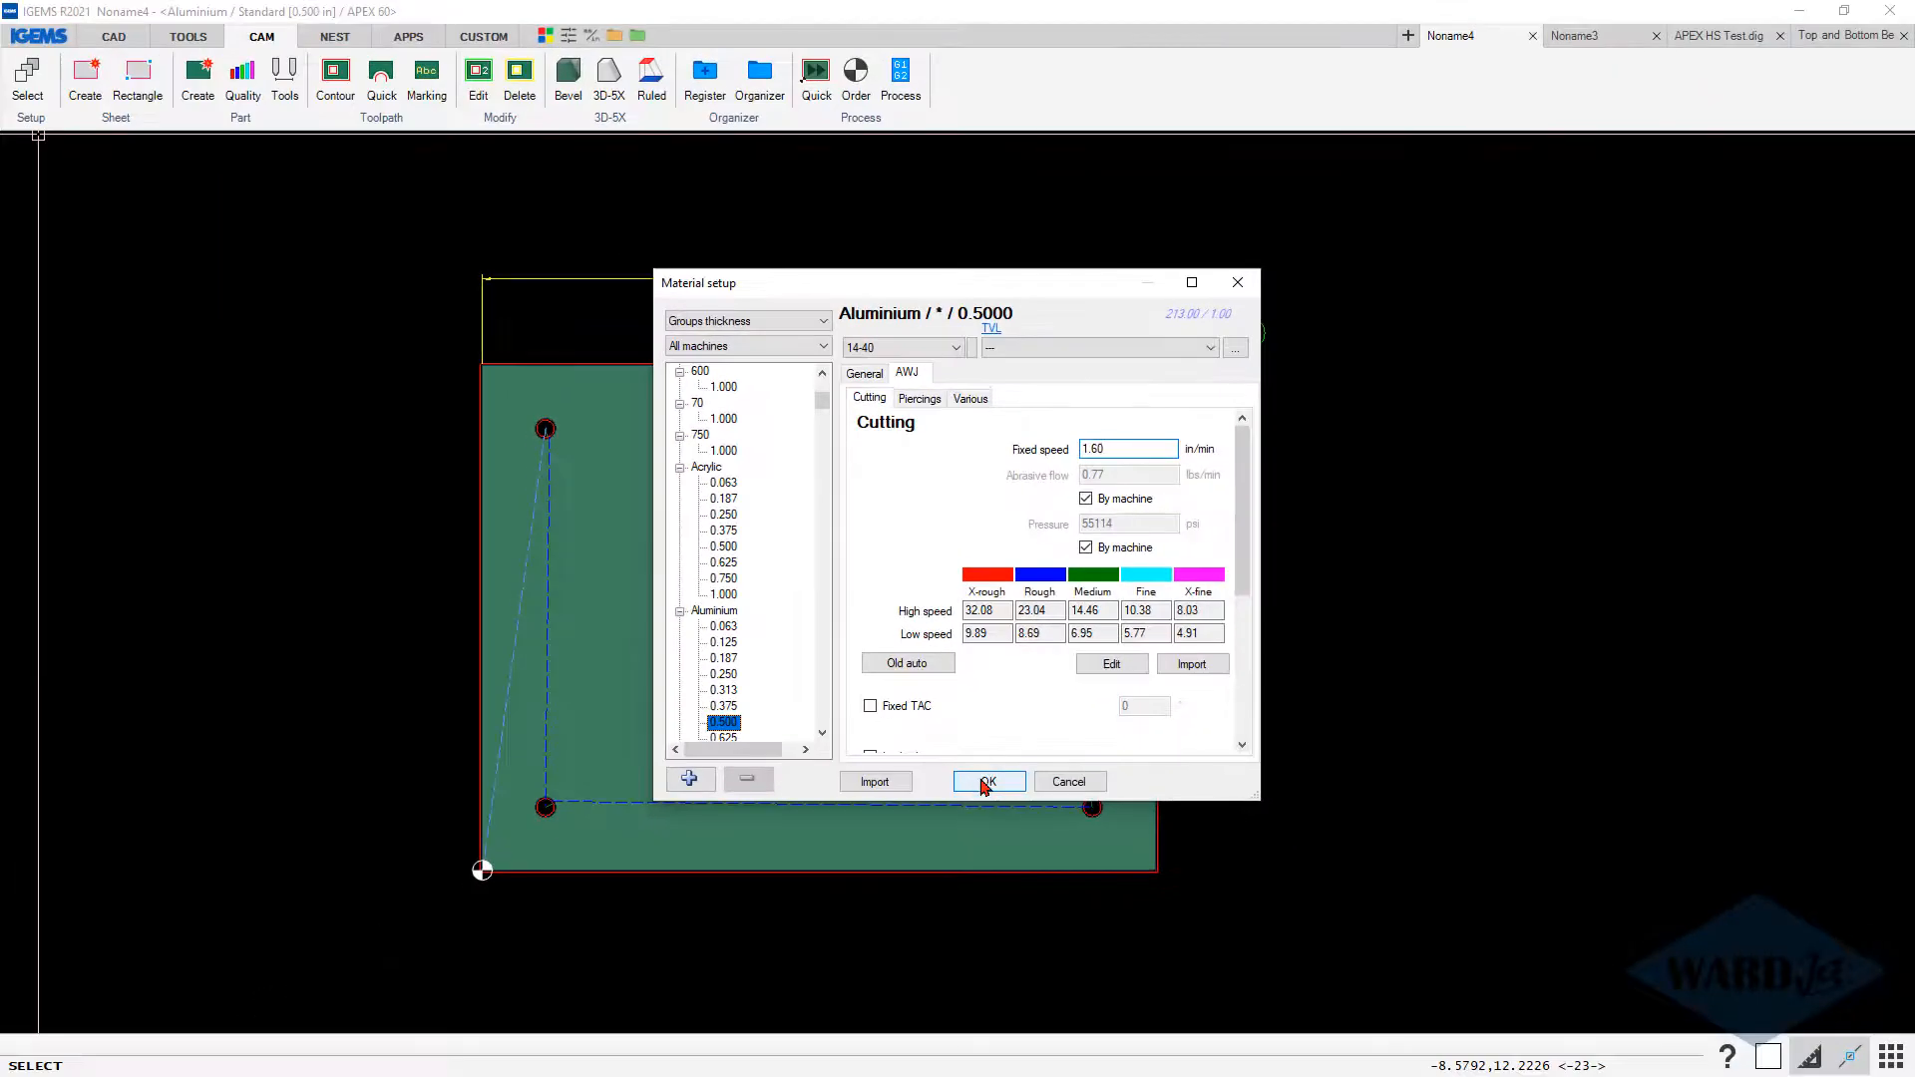
click(967, 994)
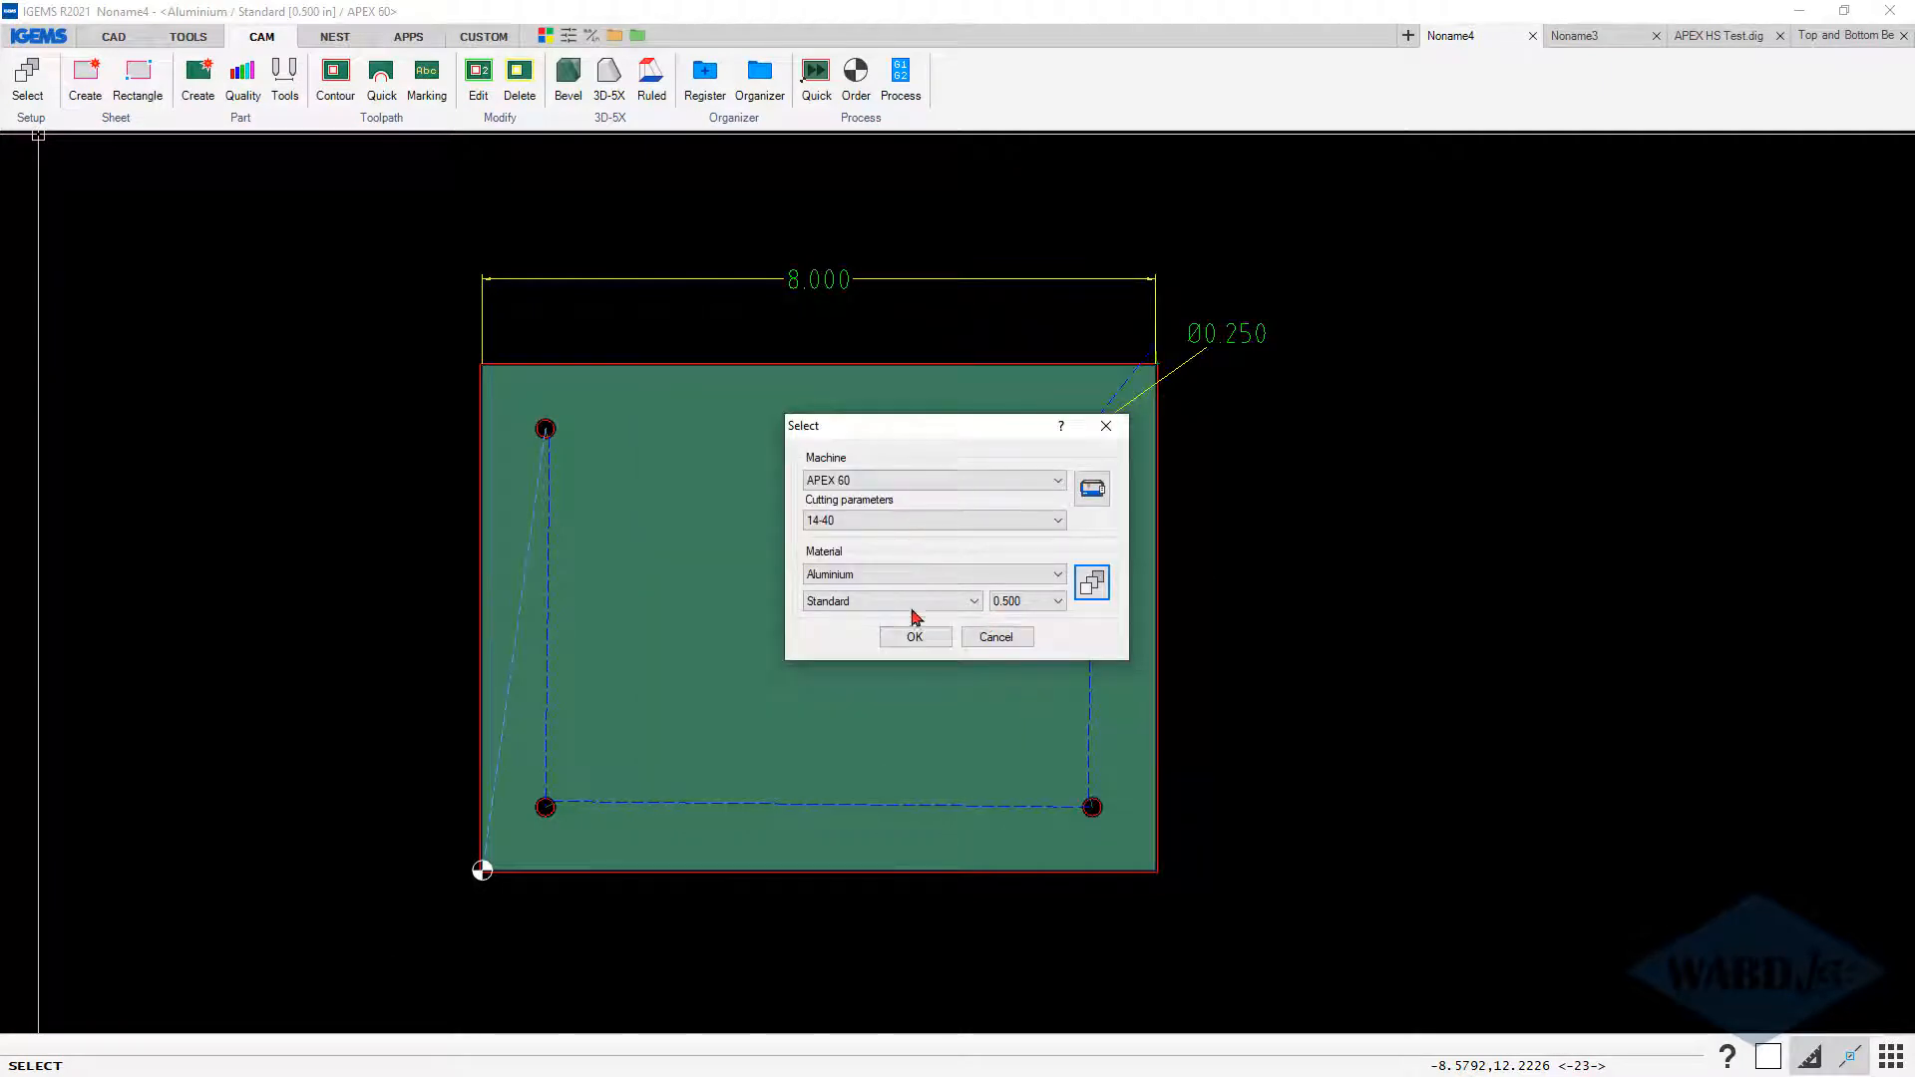
click(914, 636)
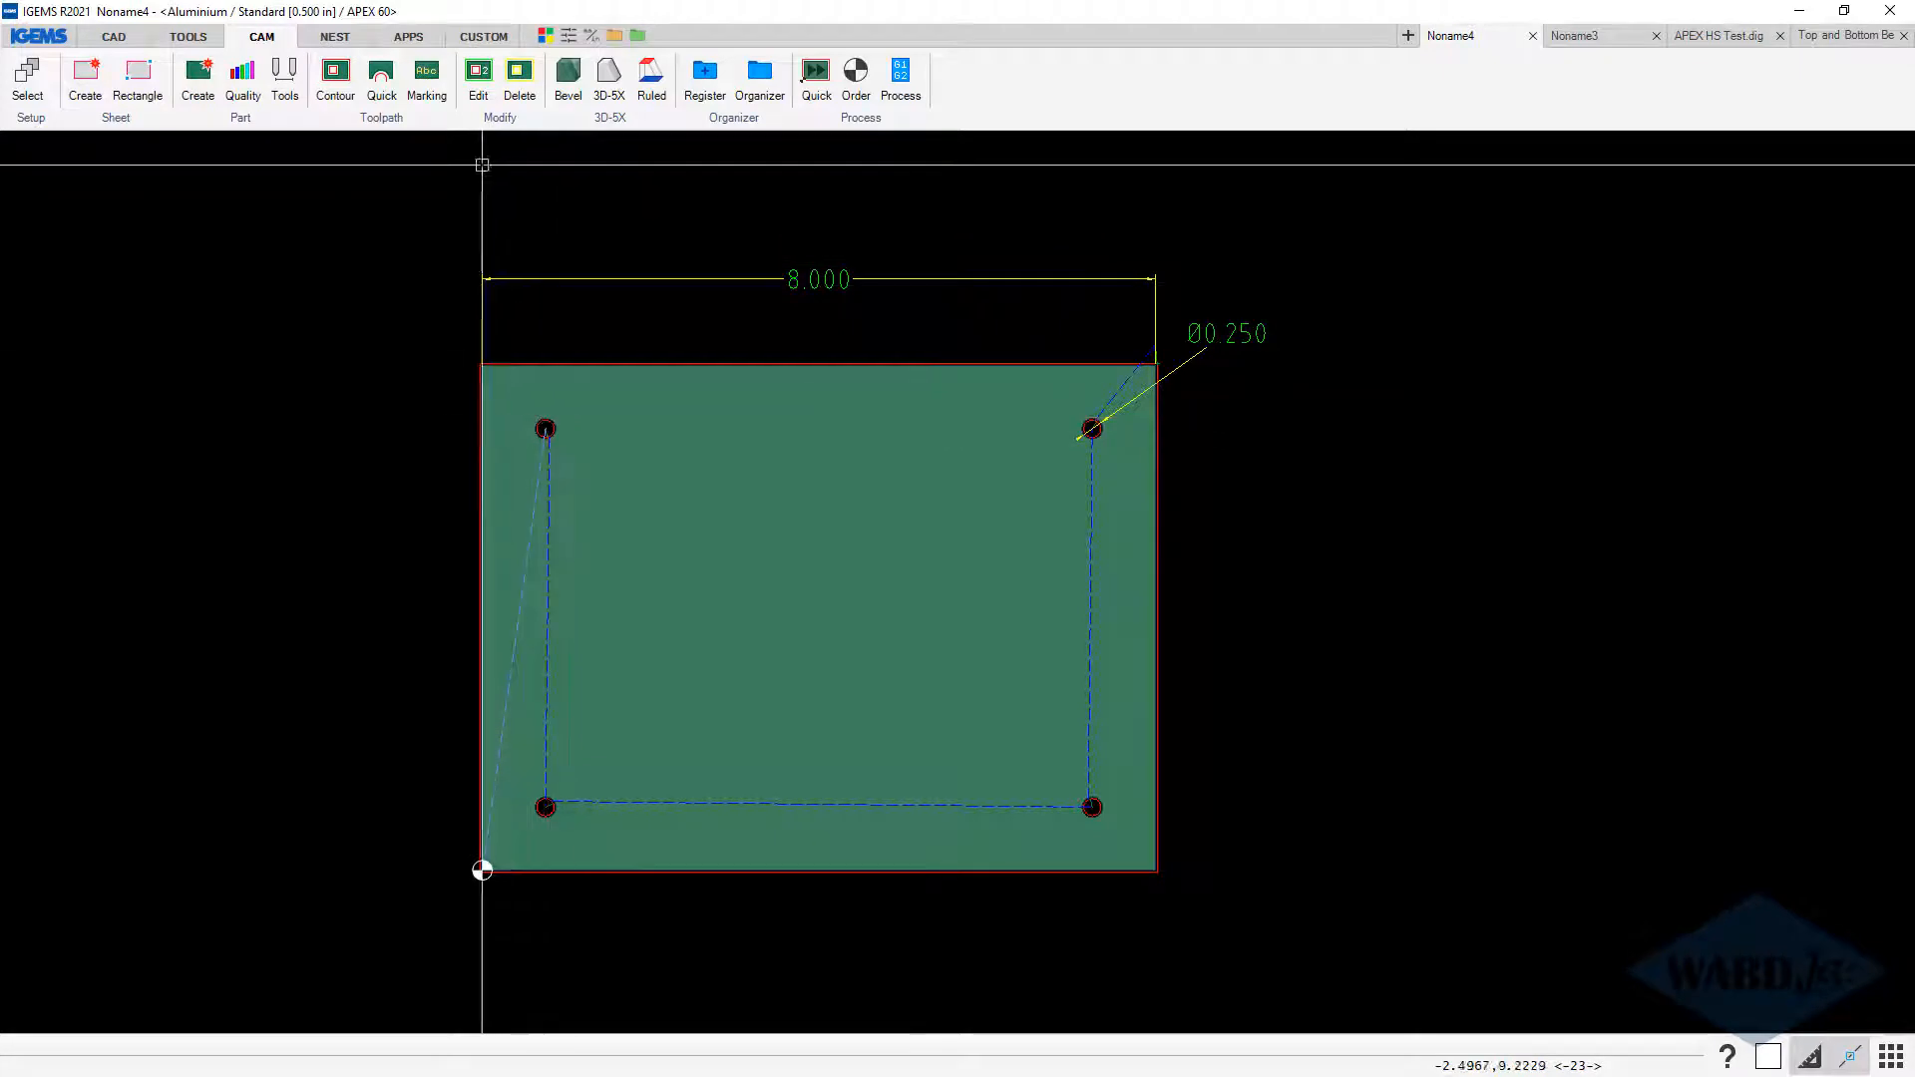
Step: Open the toolpath for editing and add a new attribute FS to internal cut #1
click(480, 80)
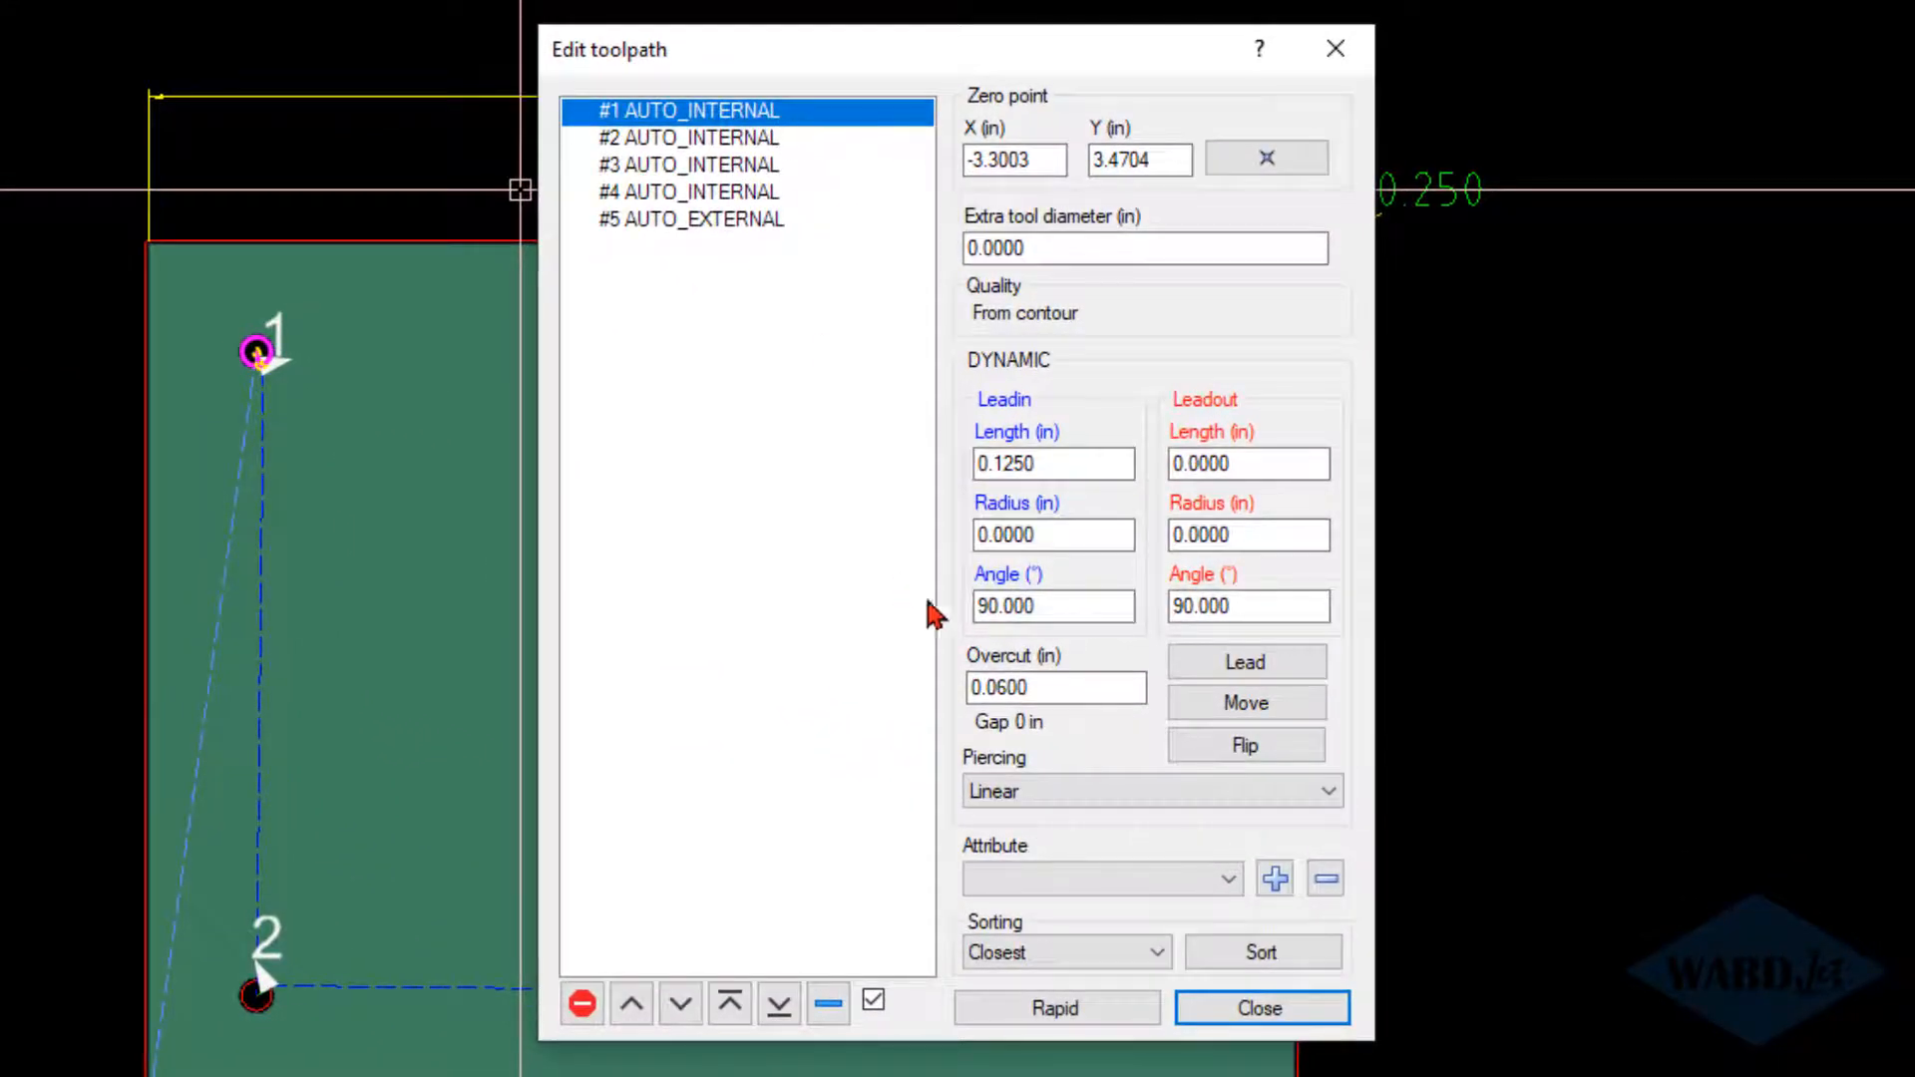
click(1234, 883)
click(1235, 882)
click(1239, 883)
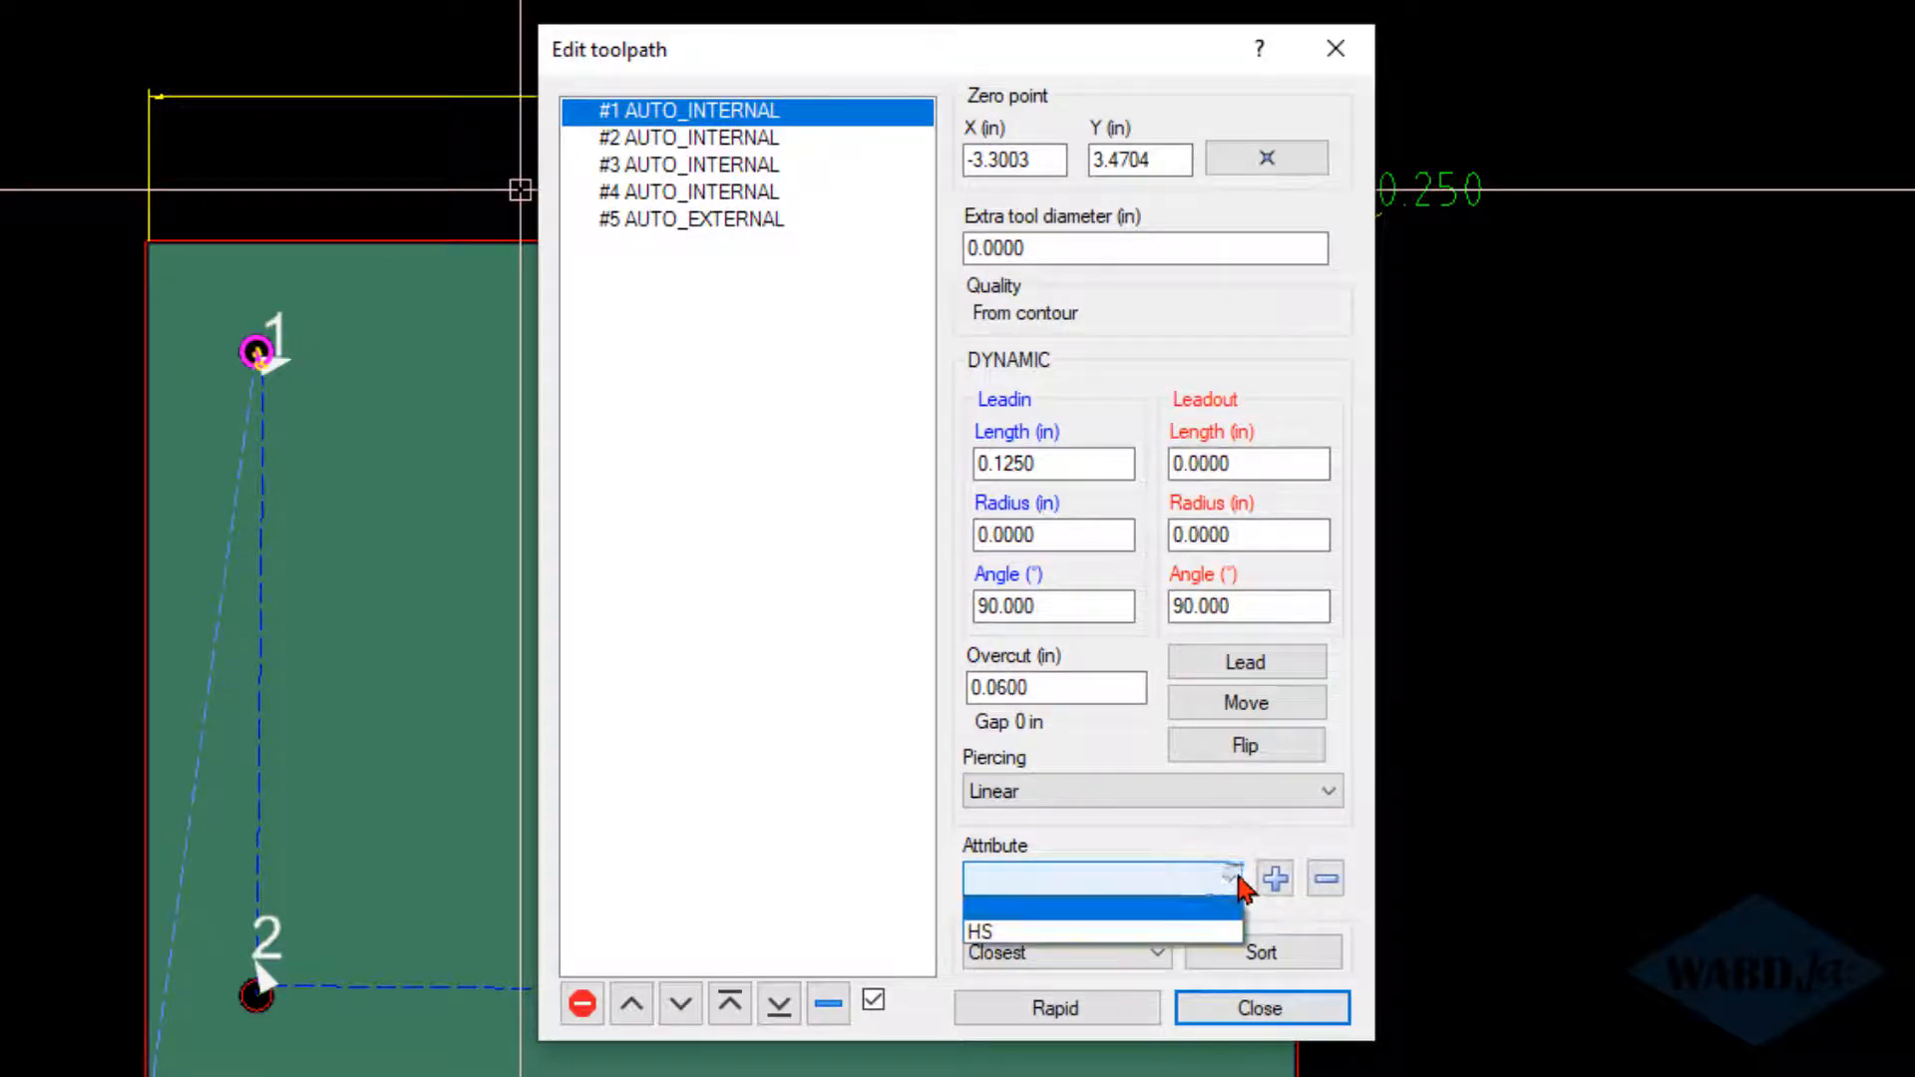
click(1263, 870)
click(1271, 876)
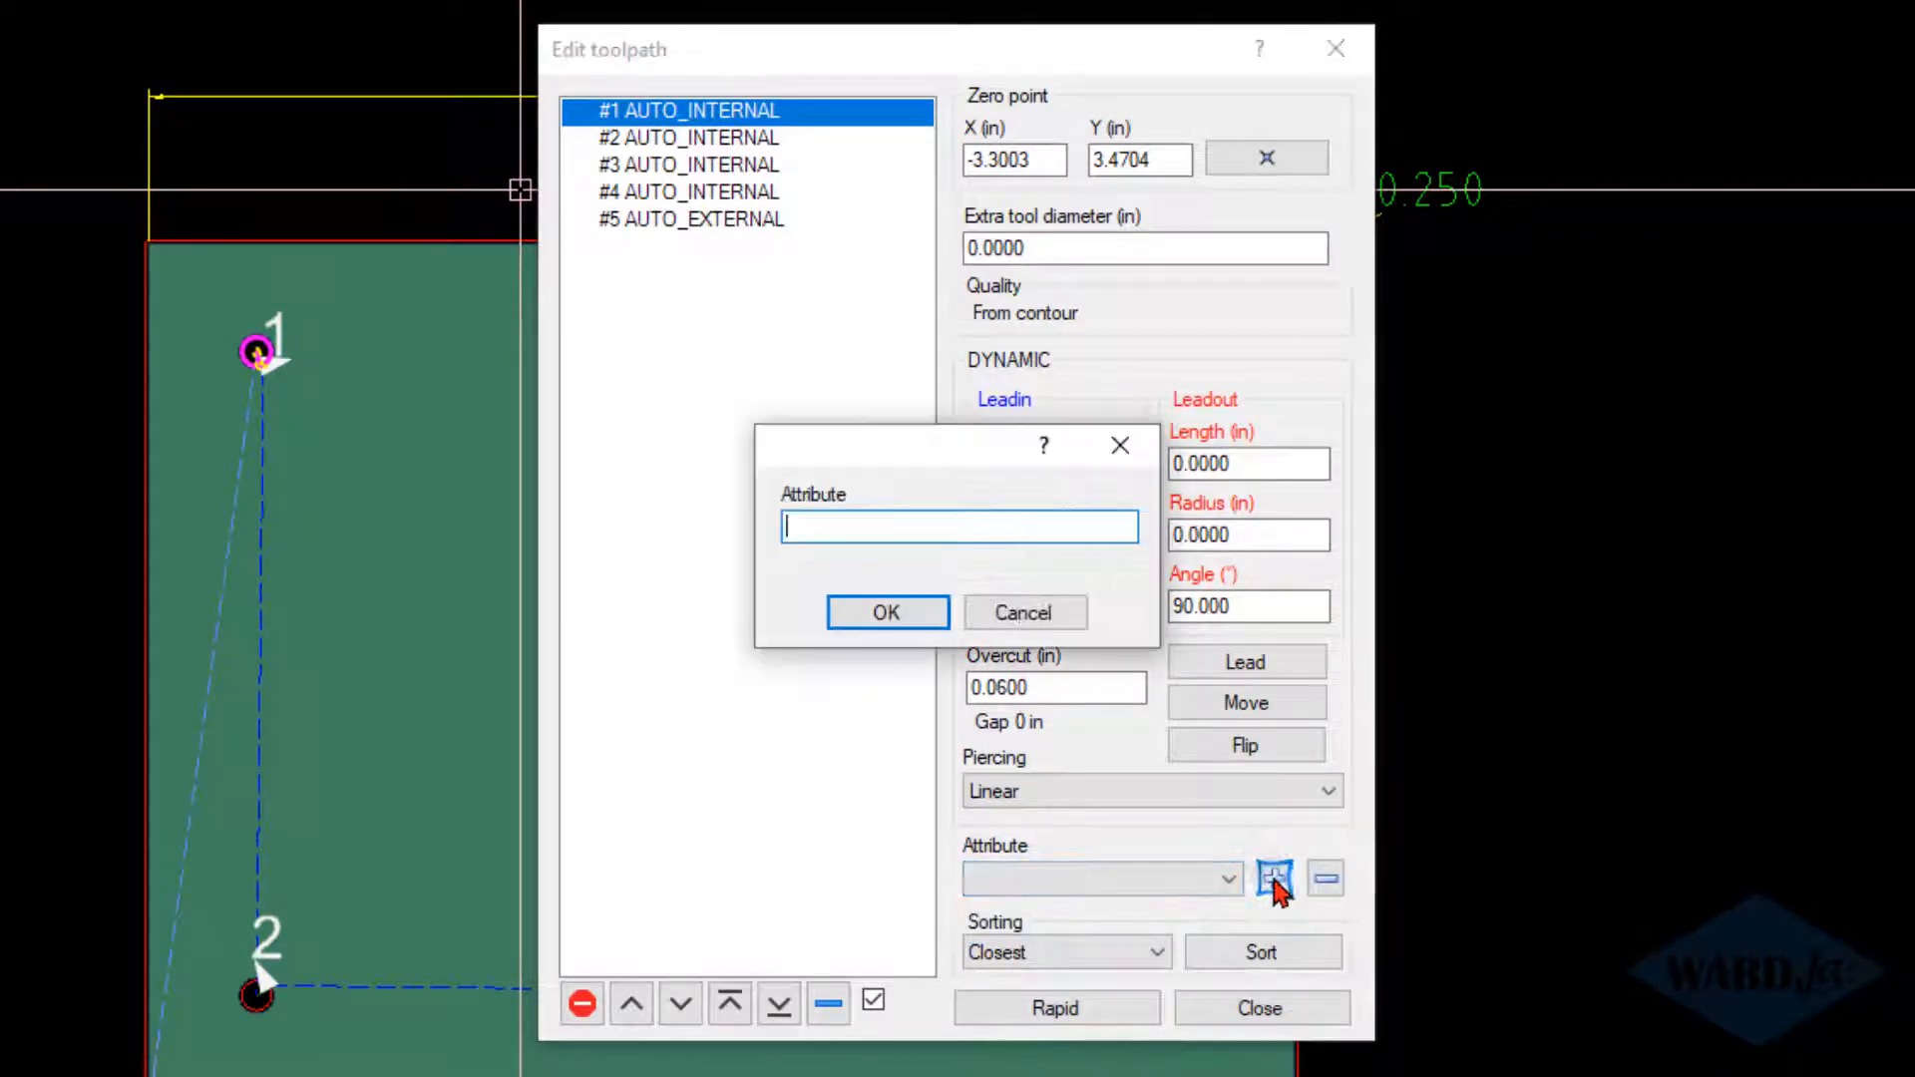
text(FS)
click(882, 614)
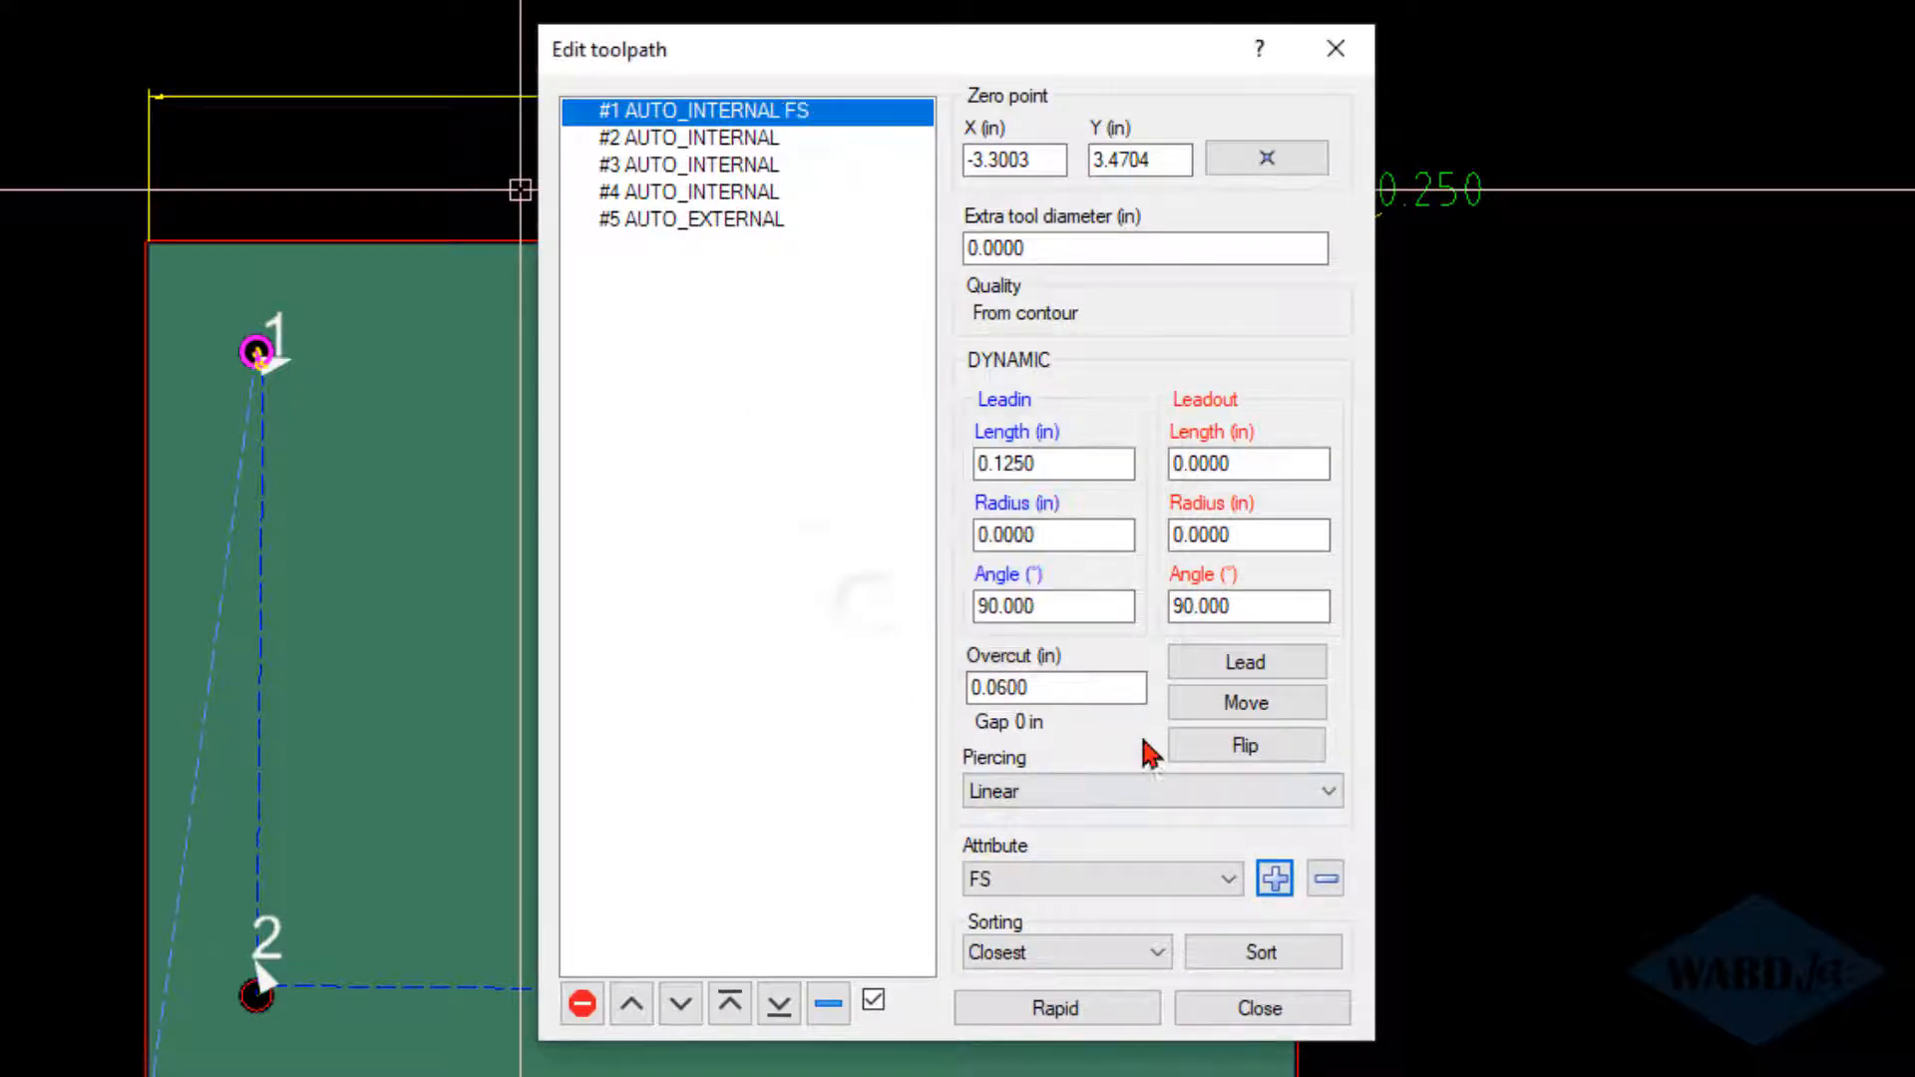
Step: Assign the FS attribute to internal cuts #2, #3 and #4
click(754, 142)
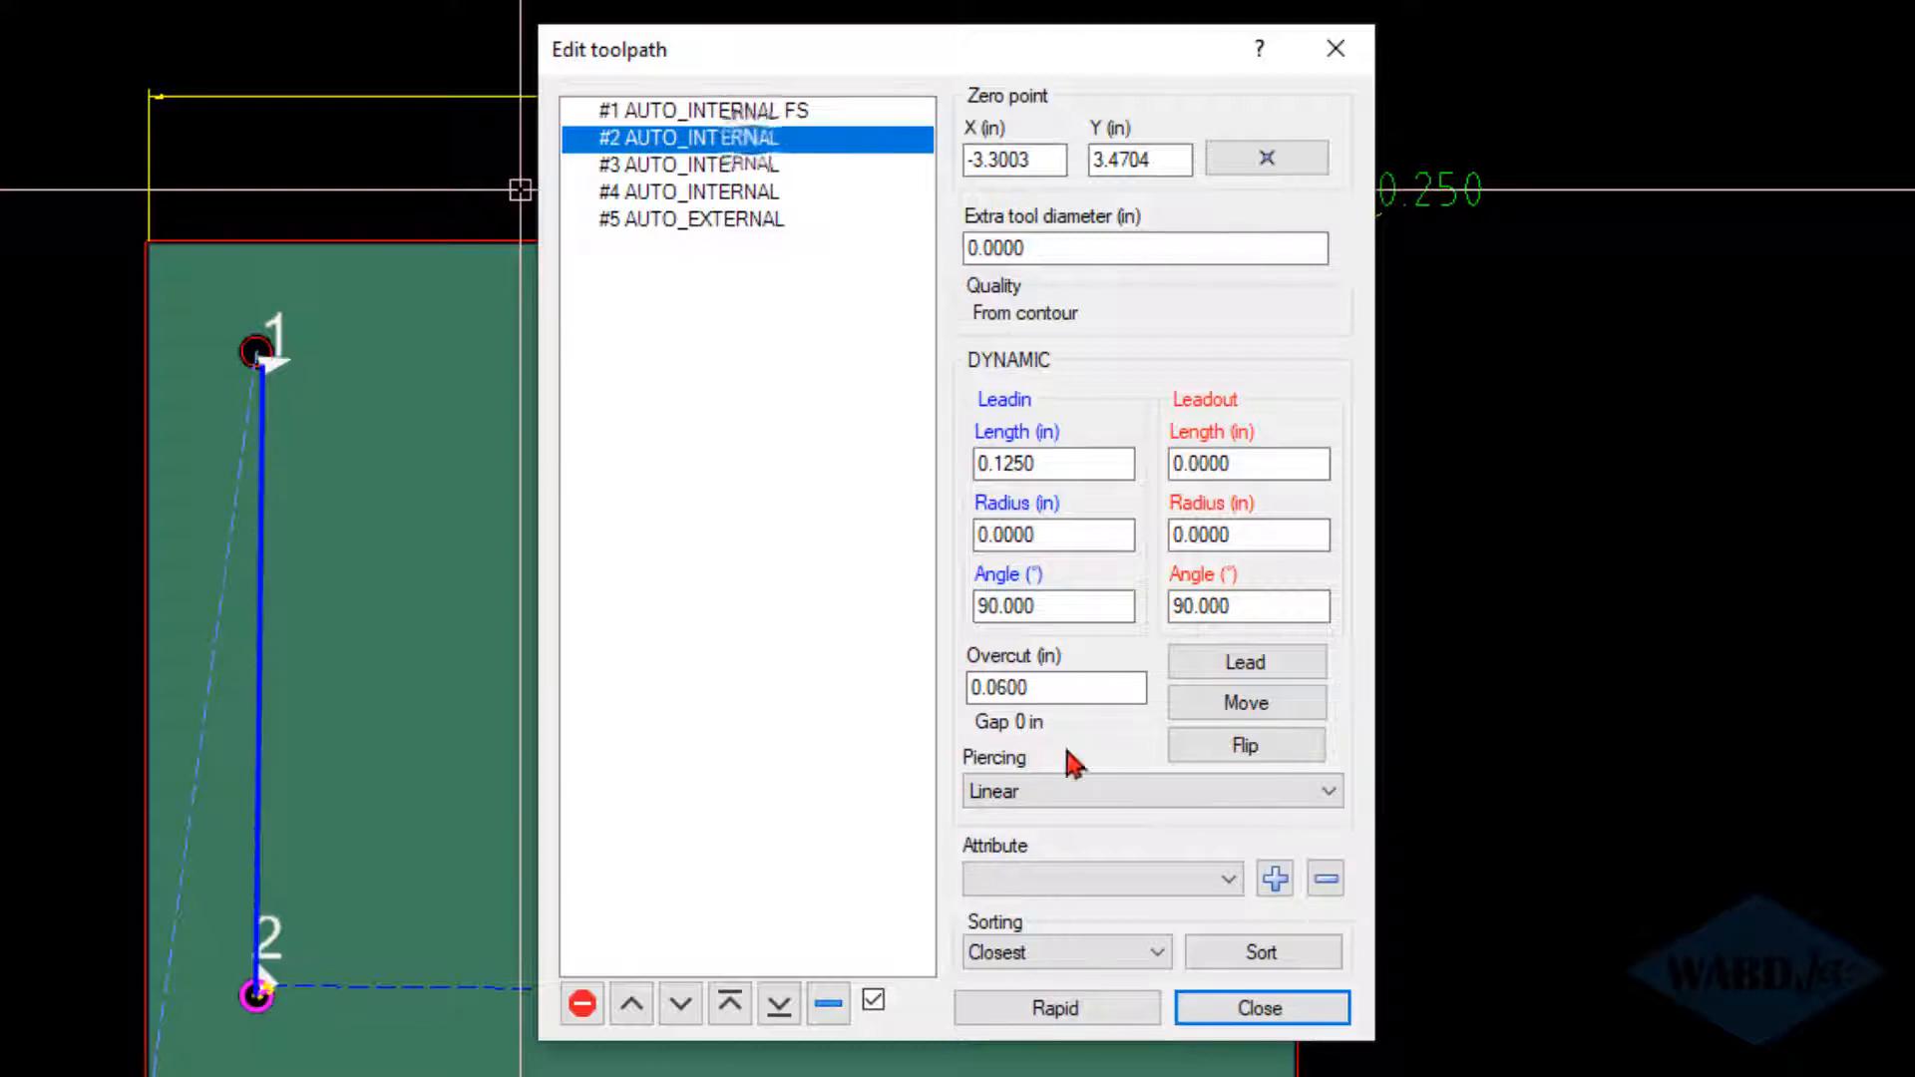
click(1227, 877)
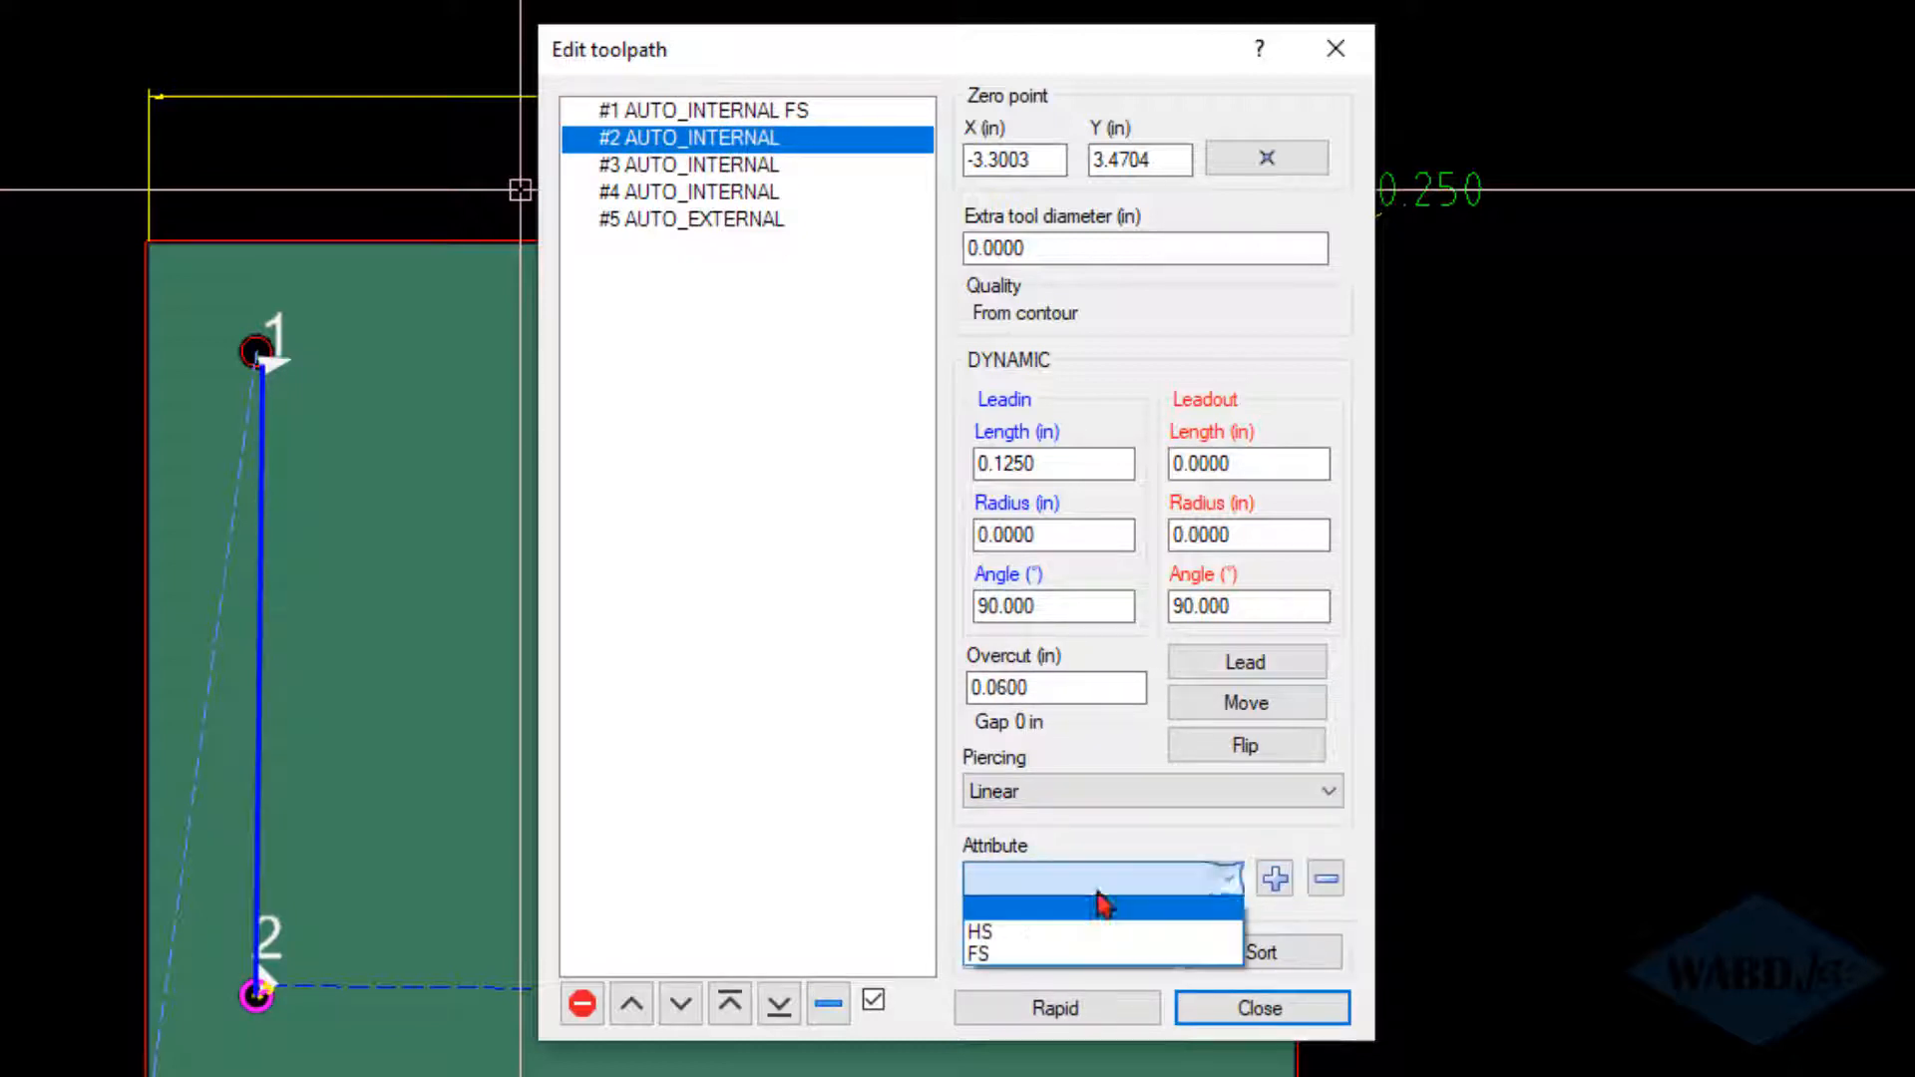
click(1061, 953)
click(734, 167)
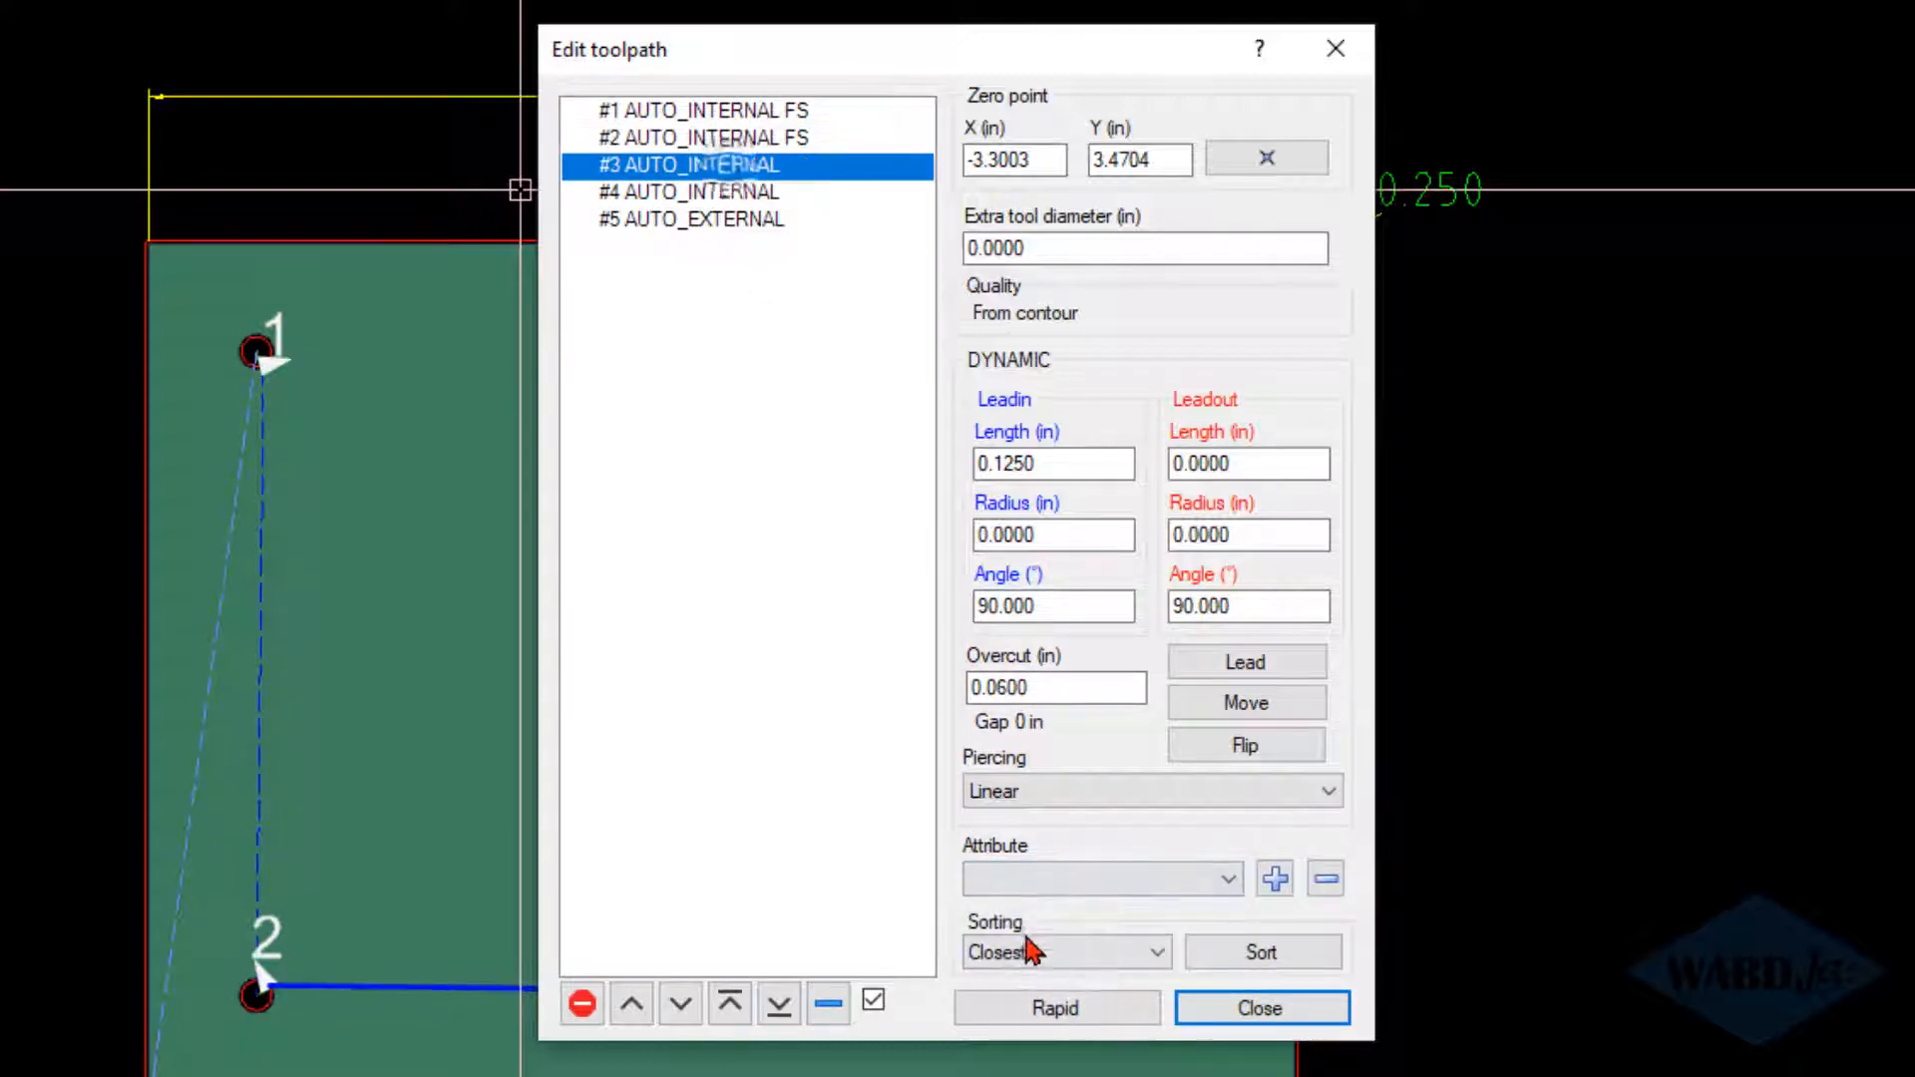
click(1101, 879)
click(1017, 955)
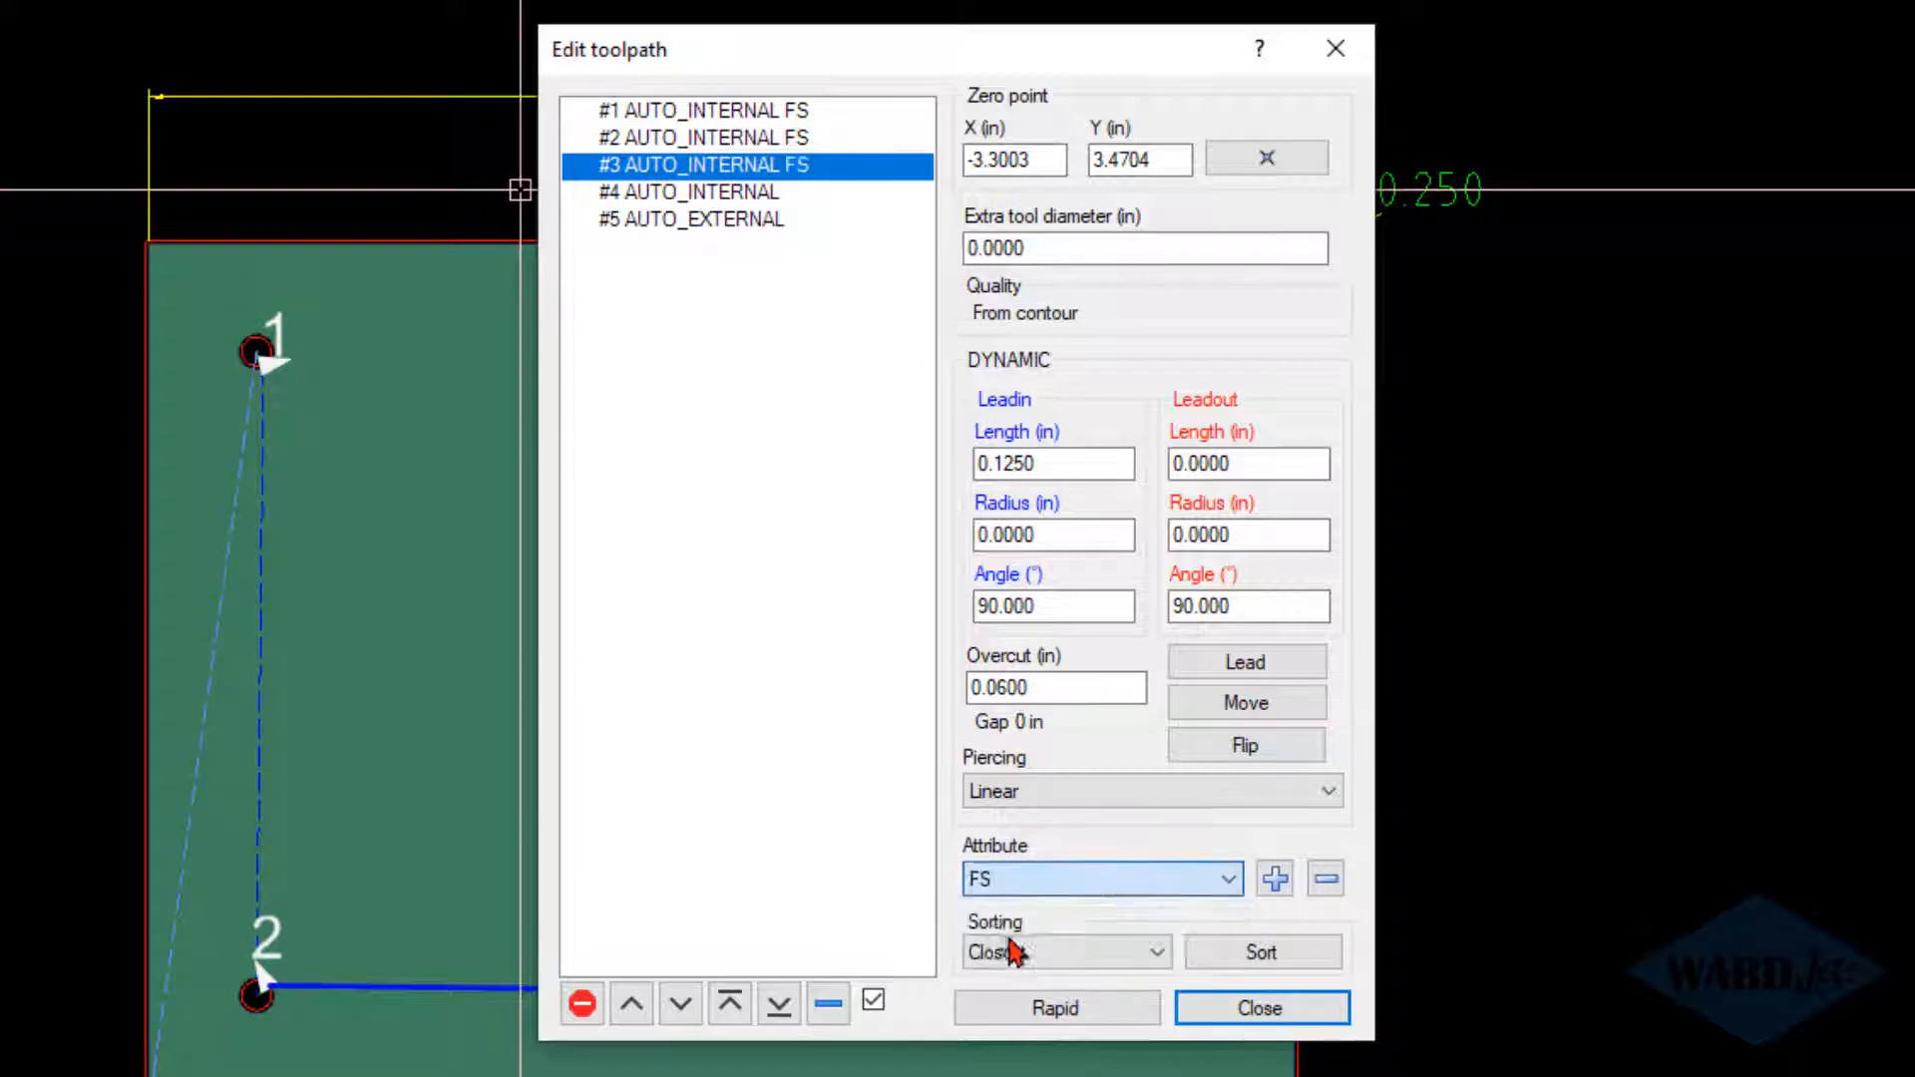
click(767, 192)
click(1103, 881)
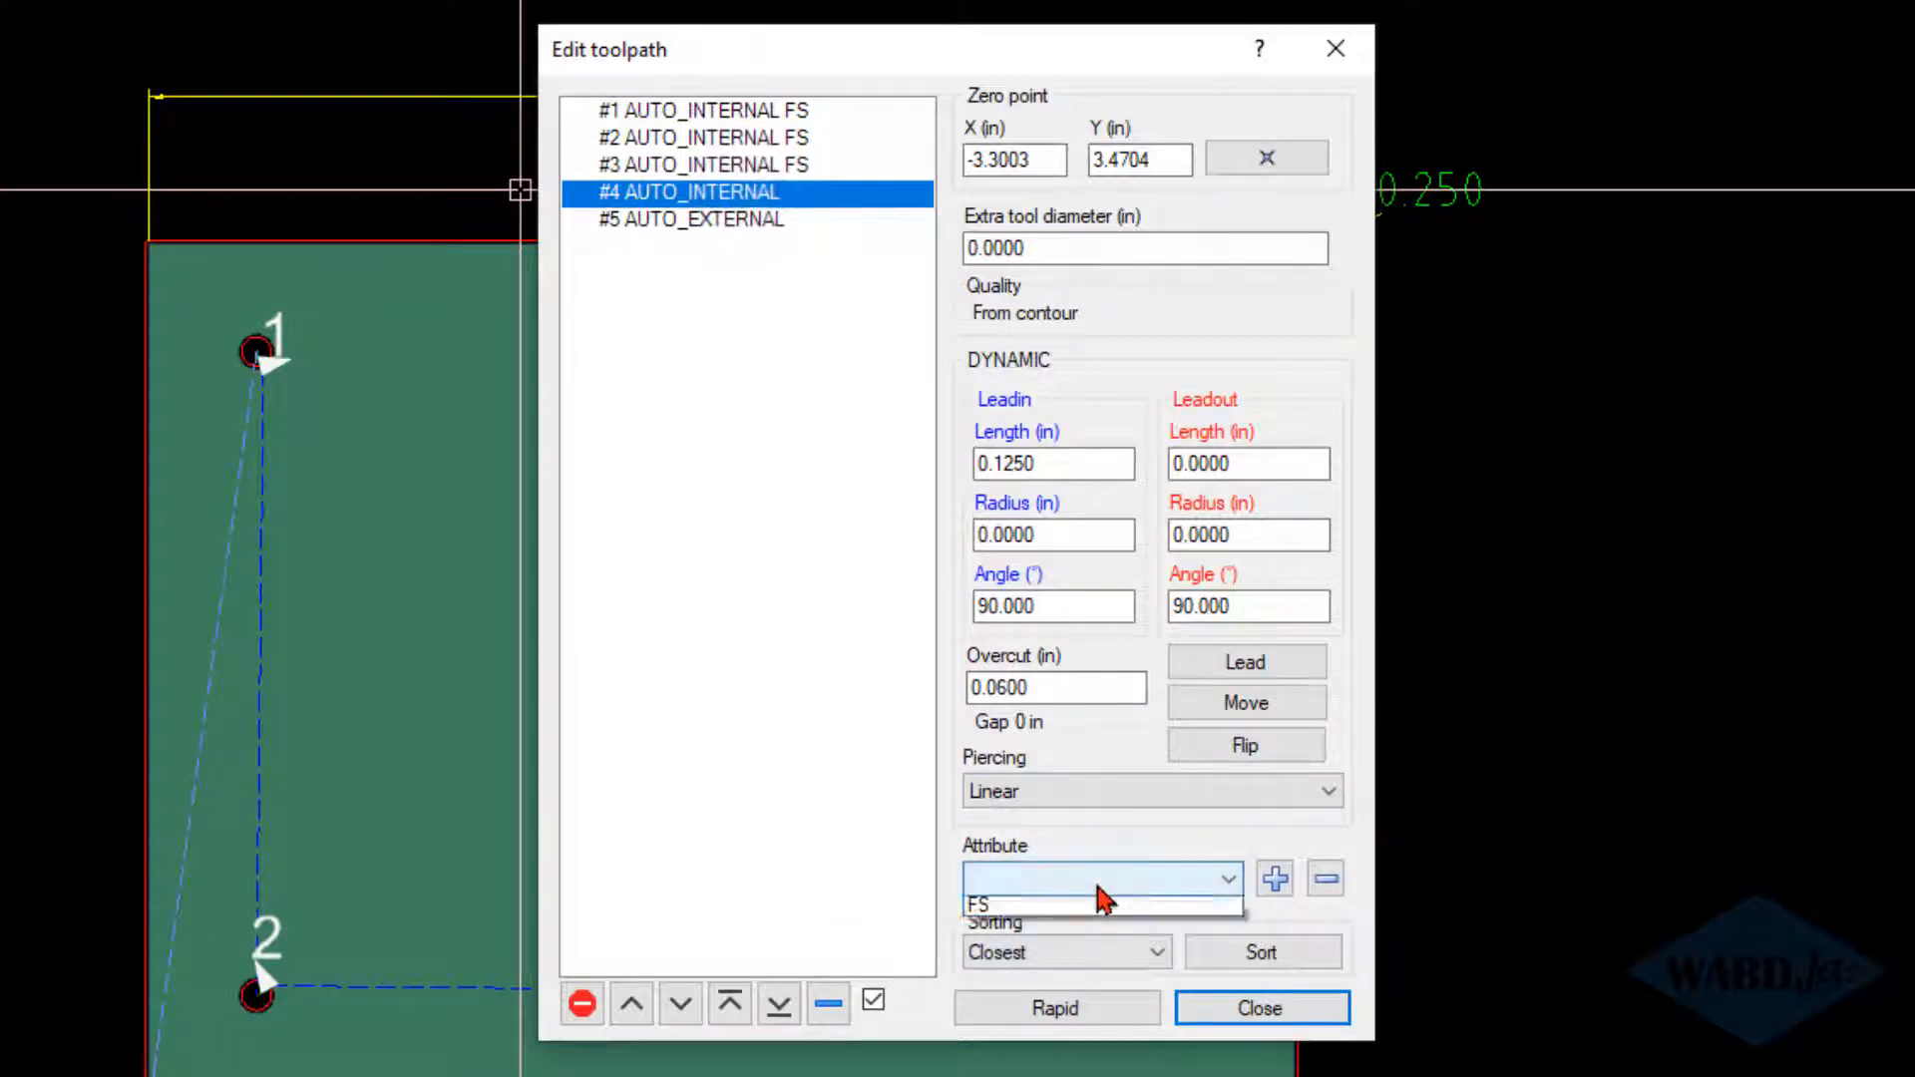
click(1038, 955)
click(1259, 688)
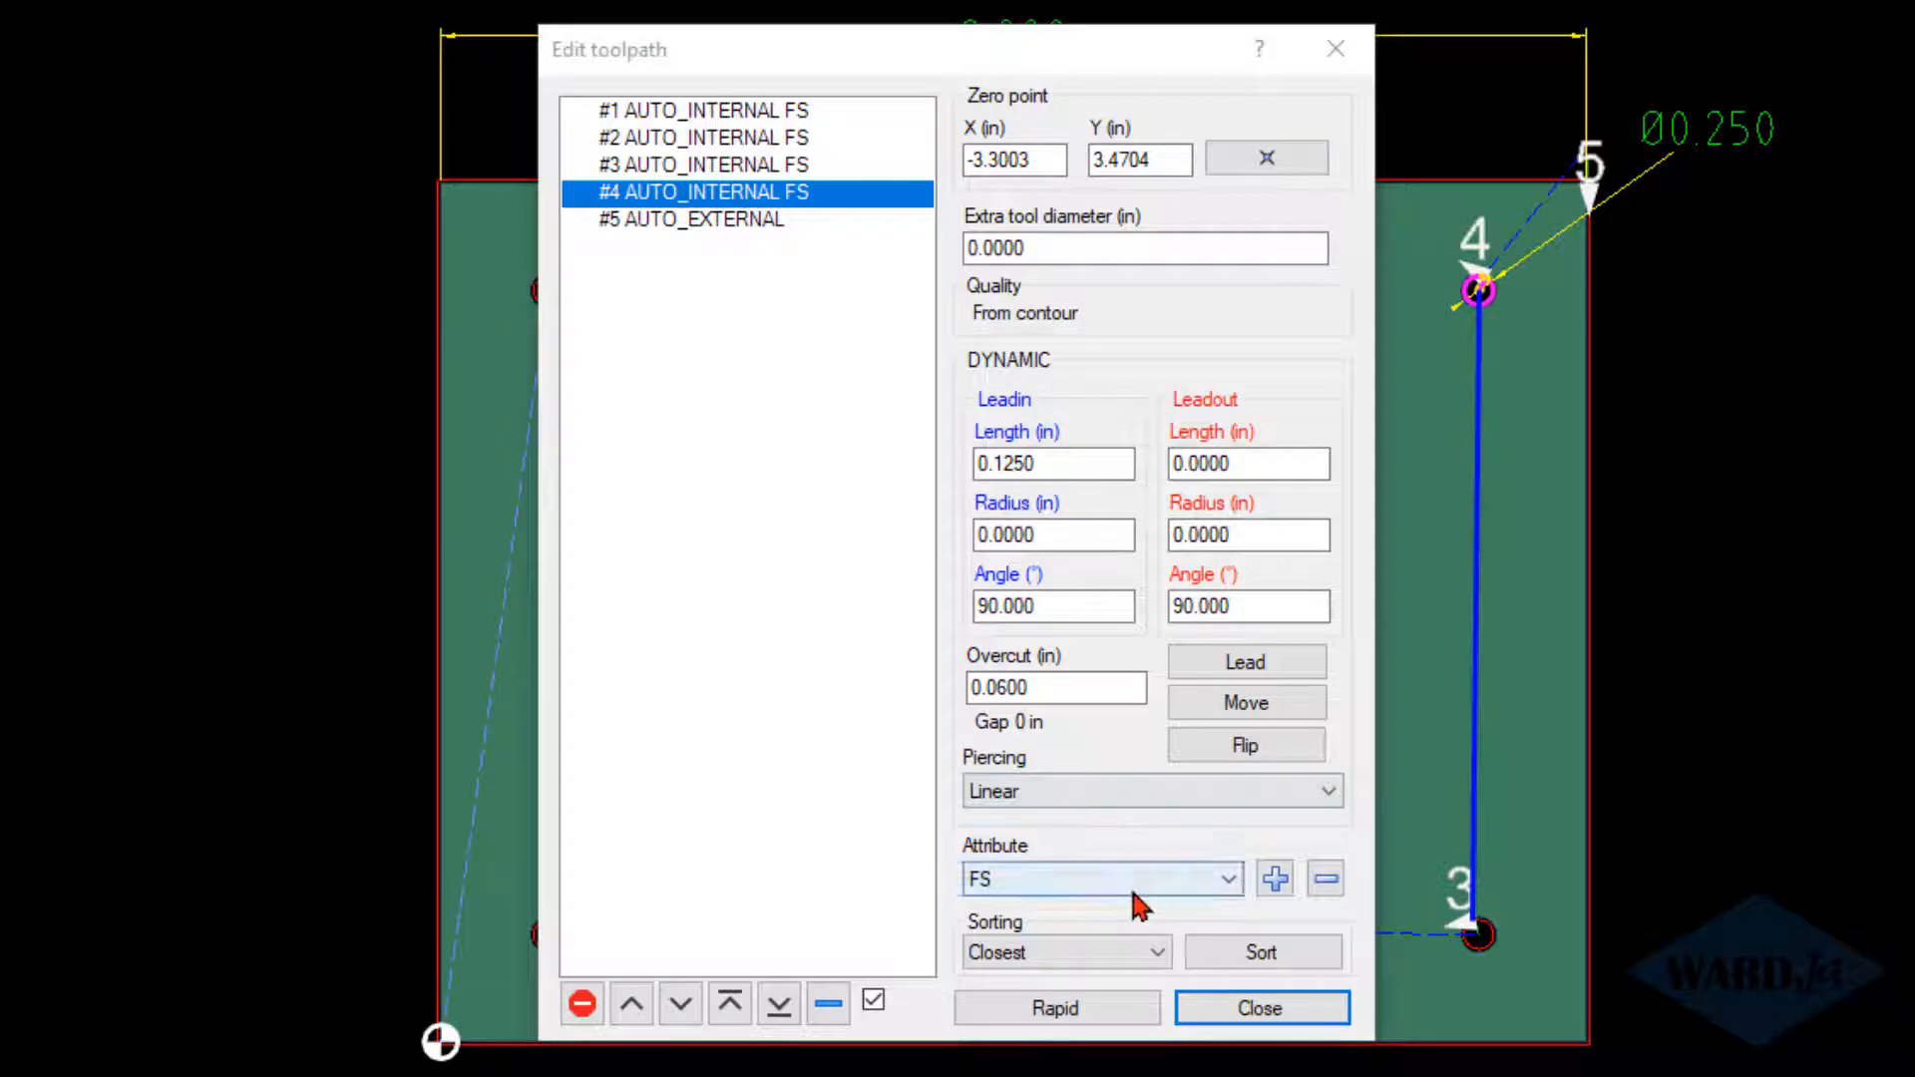
Step: Clear the attribute from internal cut #4 and reapply FS to it
click(1231, 881)
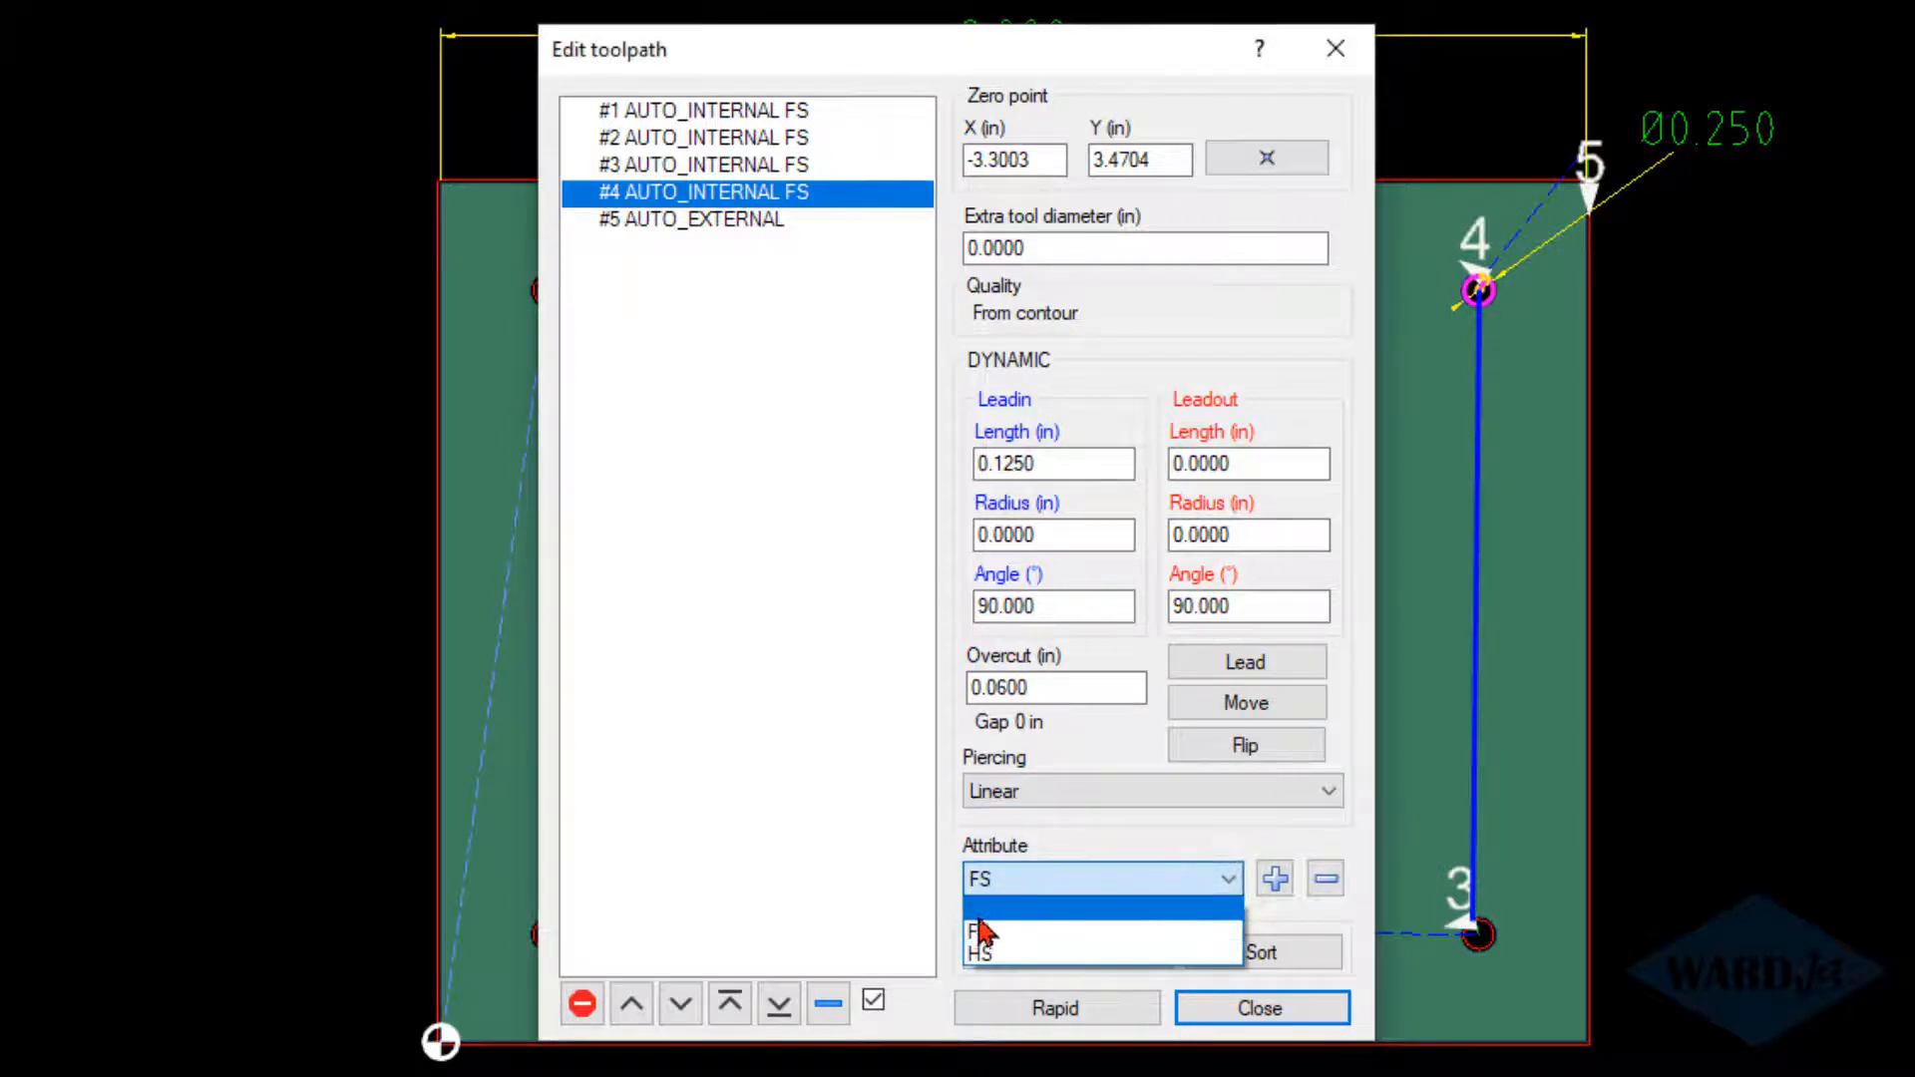
click(1000, 909)
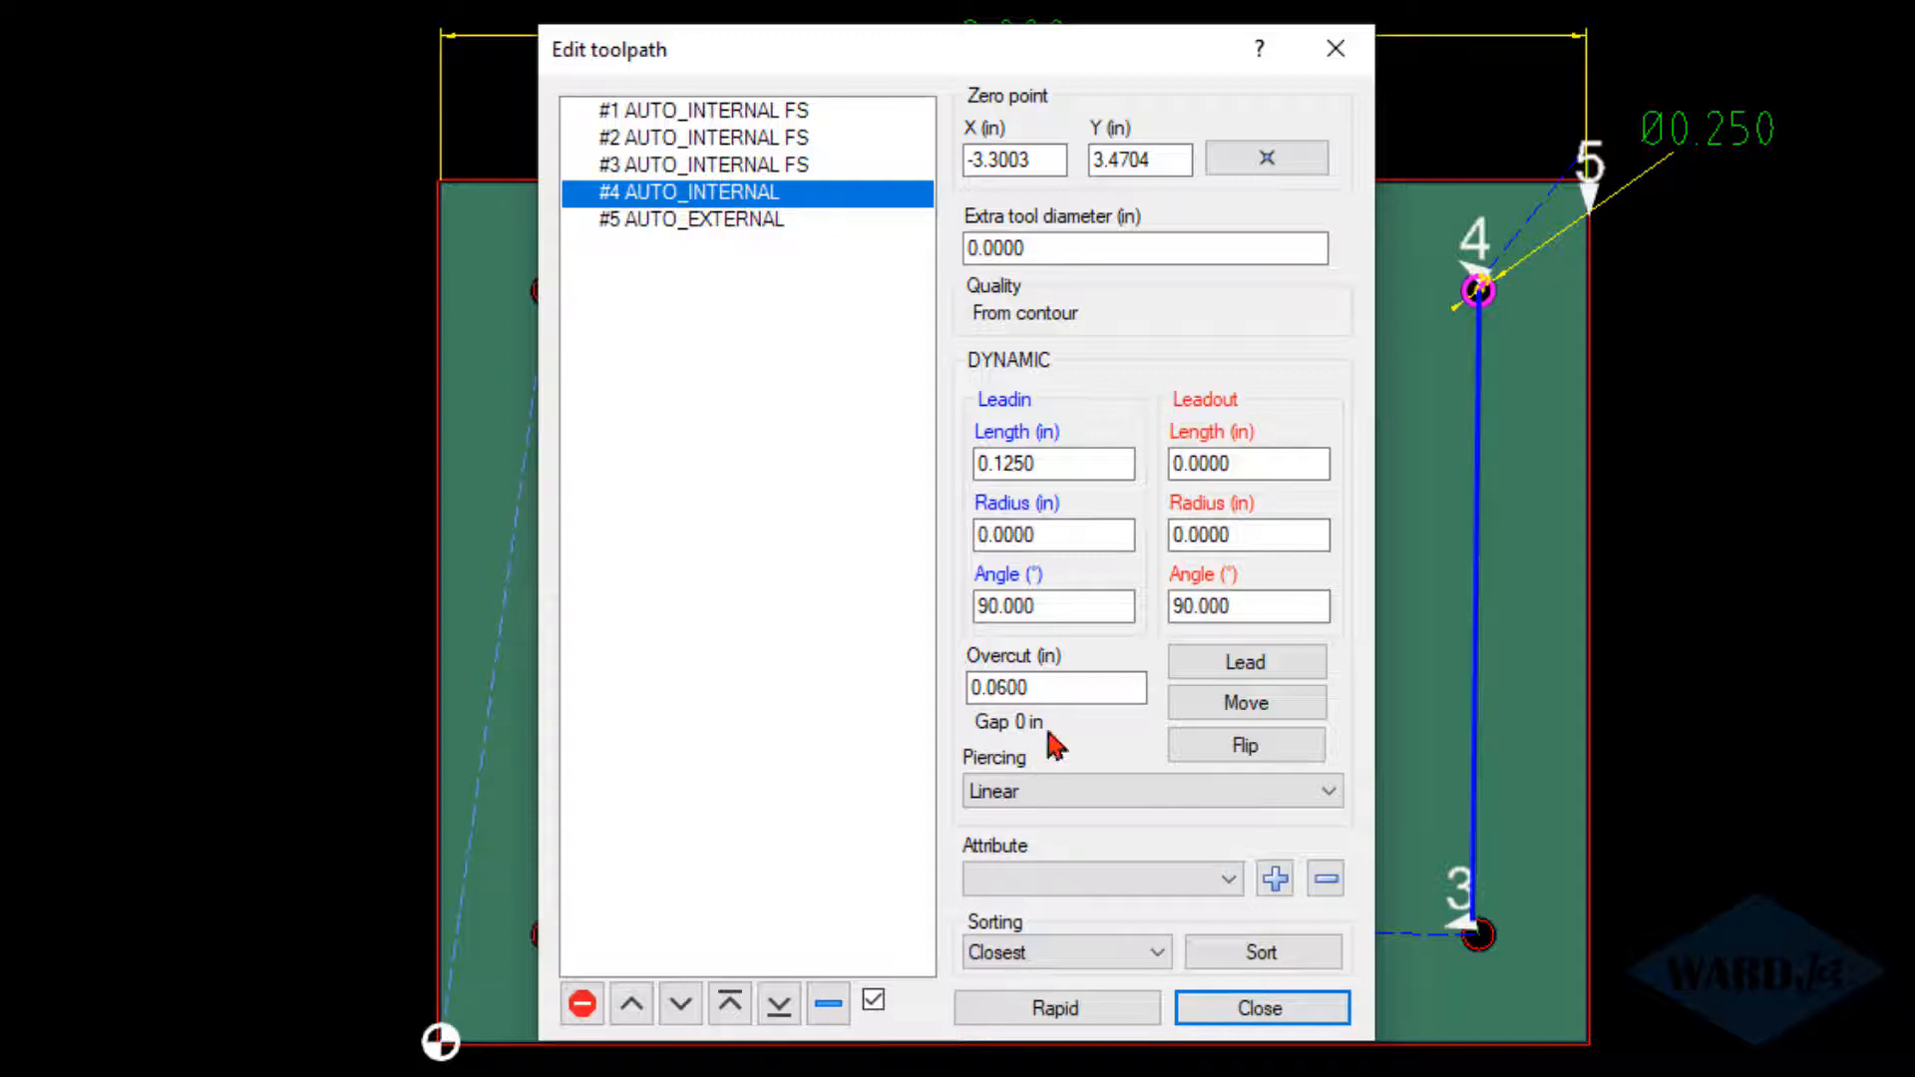
click(1227, 882)
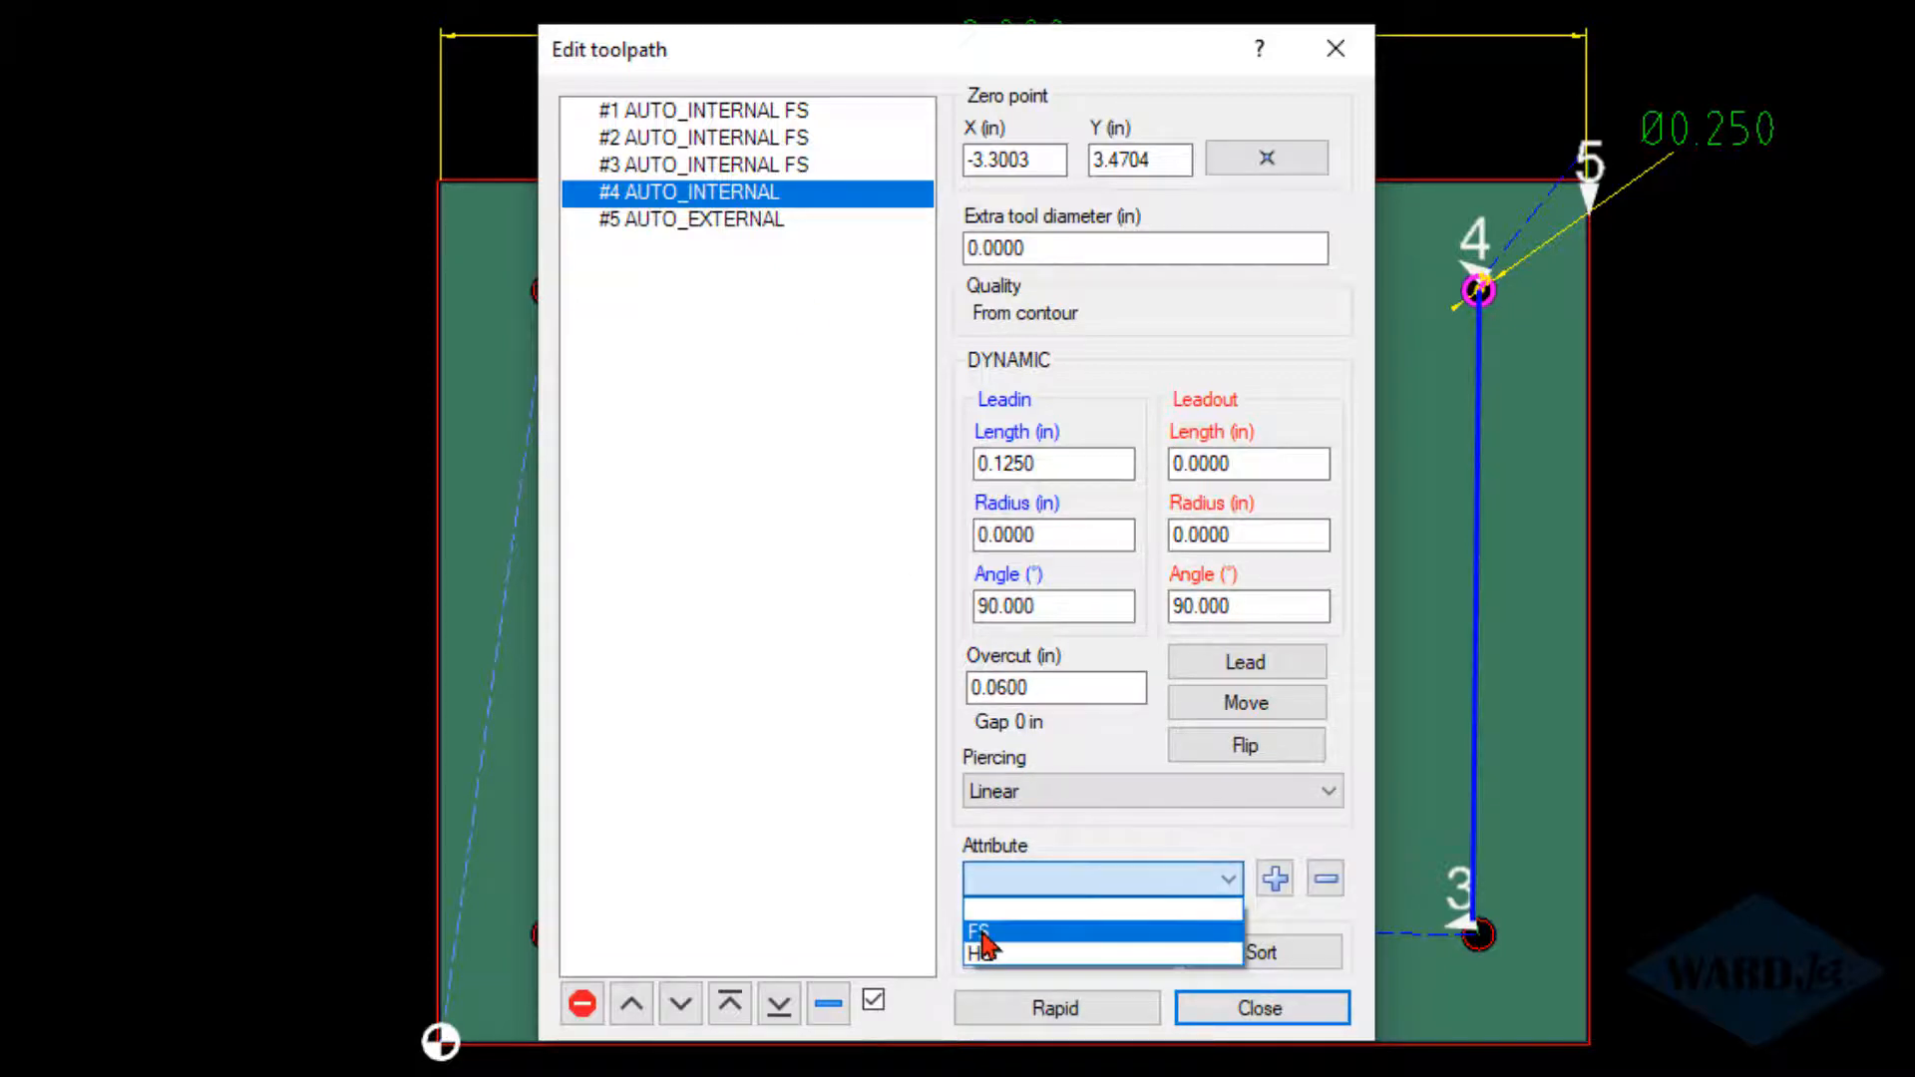
click(982, 933)
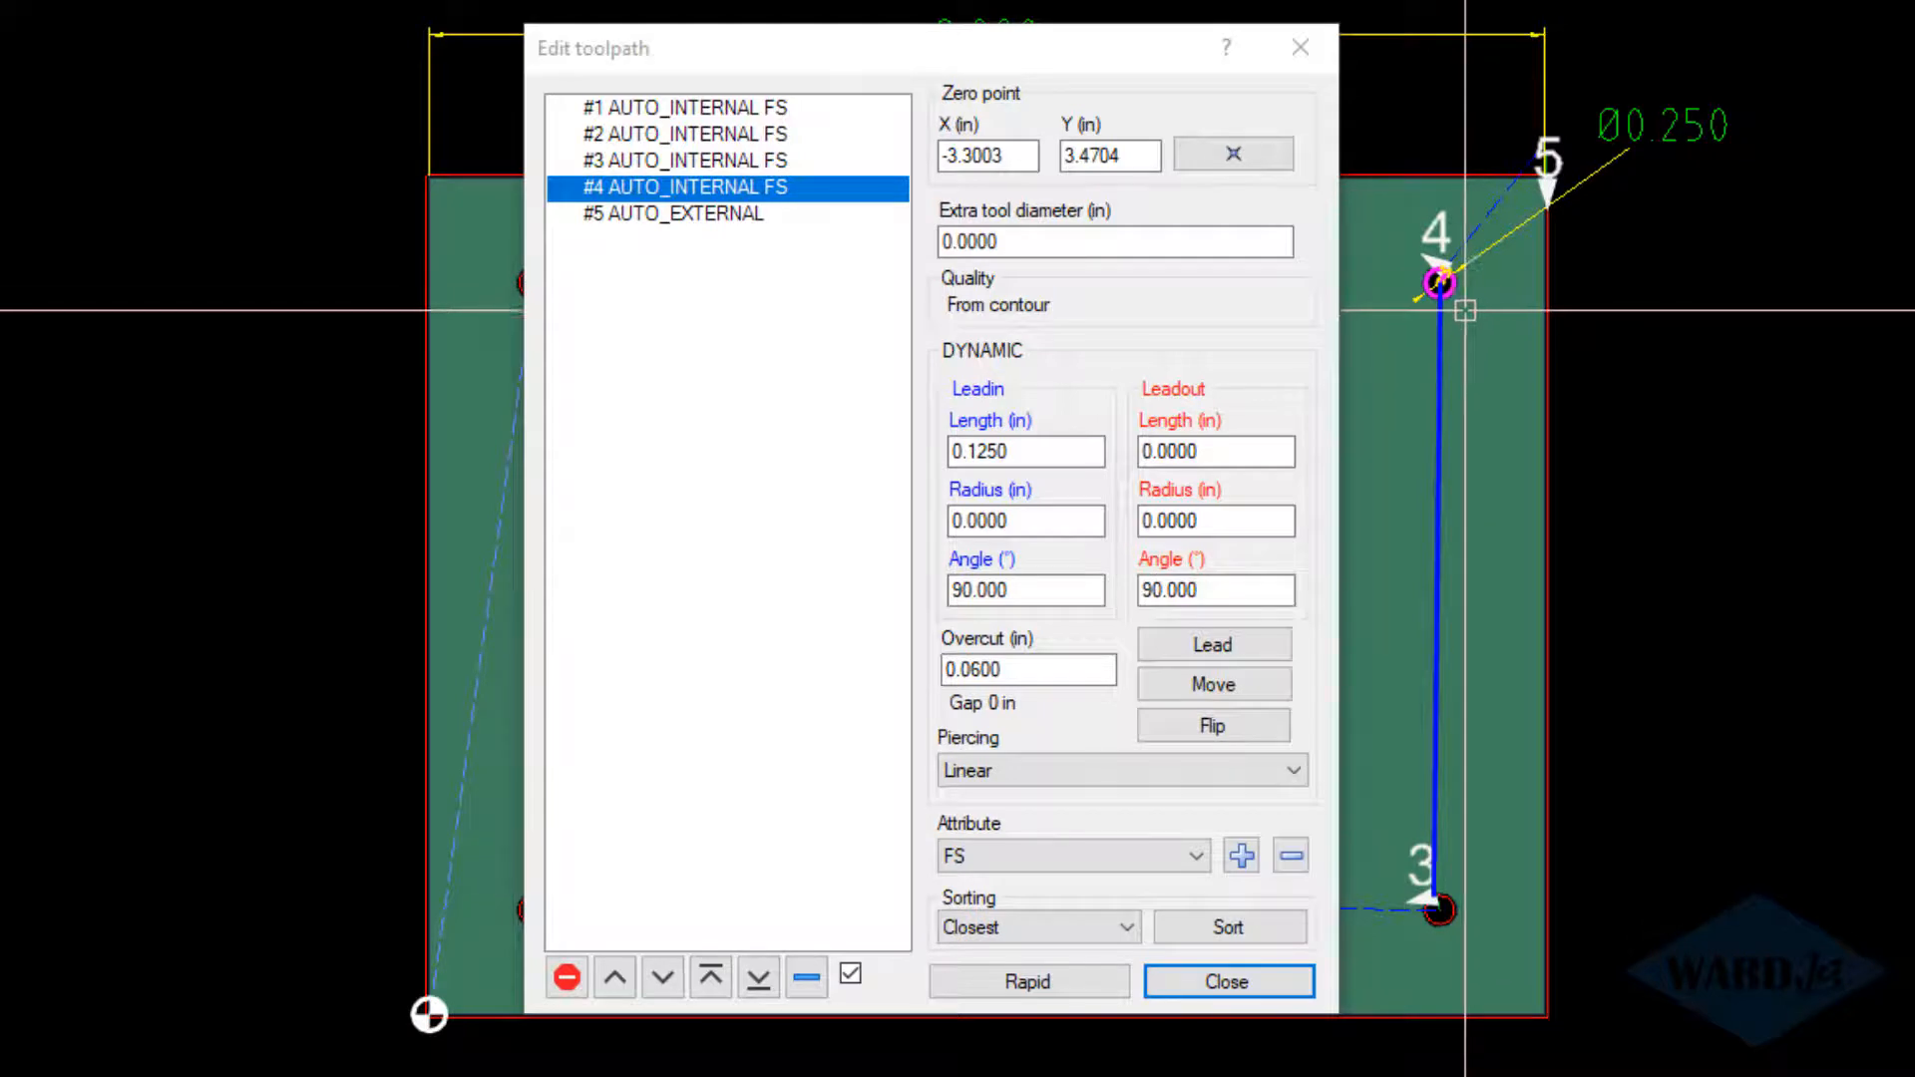
Step: Set the extra tool diameter of internal cut #4 to 0.005 in and finish editing the toolpath
click(1022, 244)
double_click(949, 243)
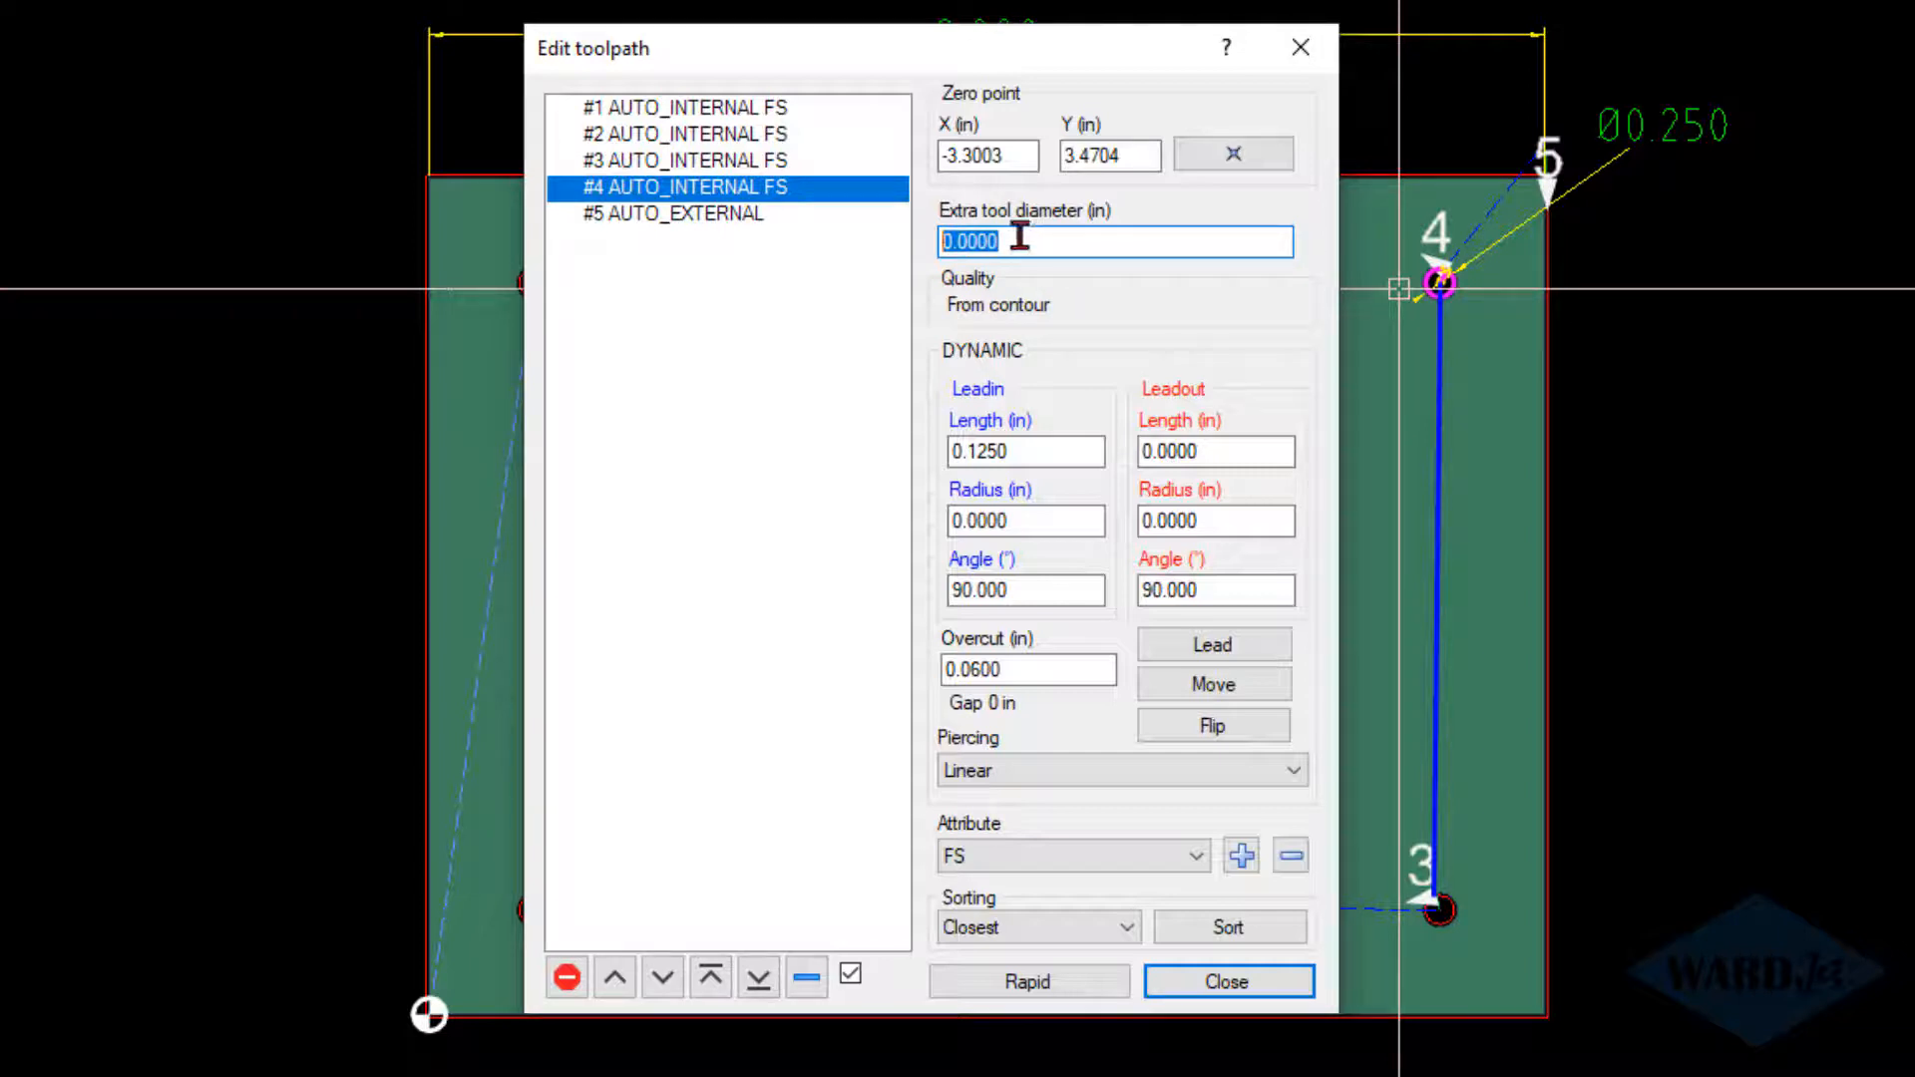
text(.00)
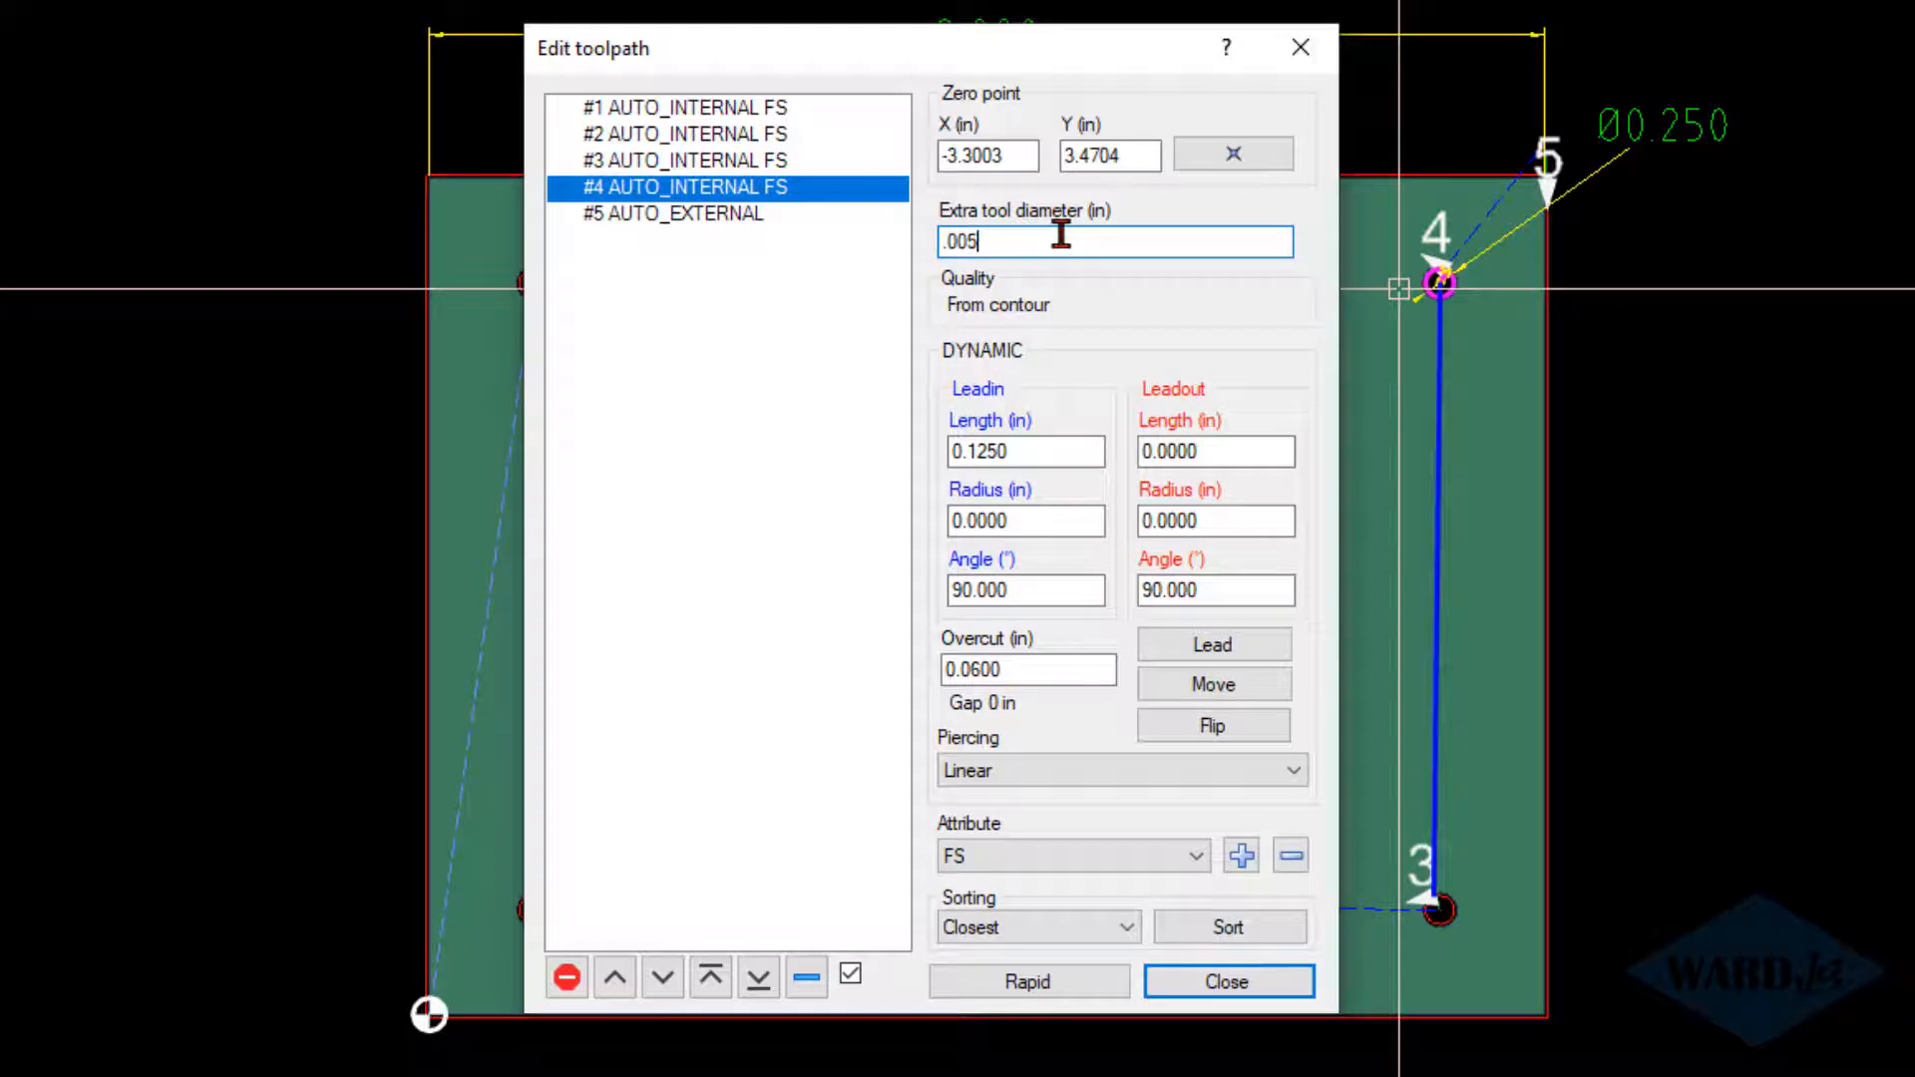
scroll(1474, 363, down, 3)
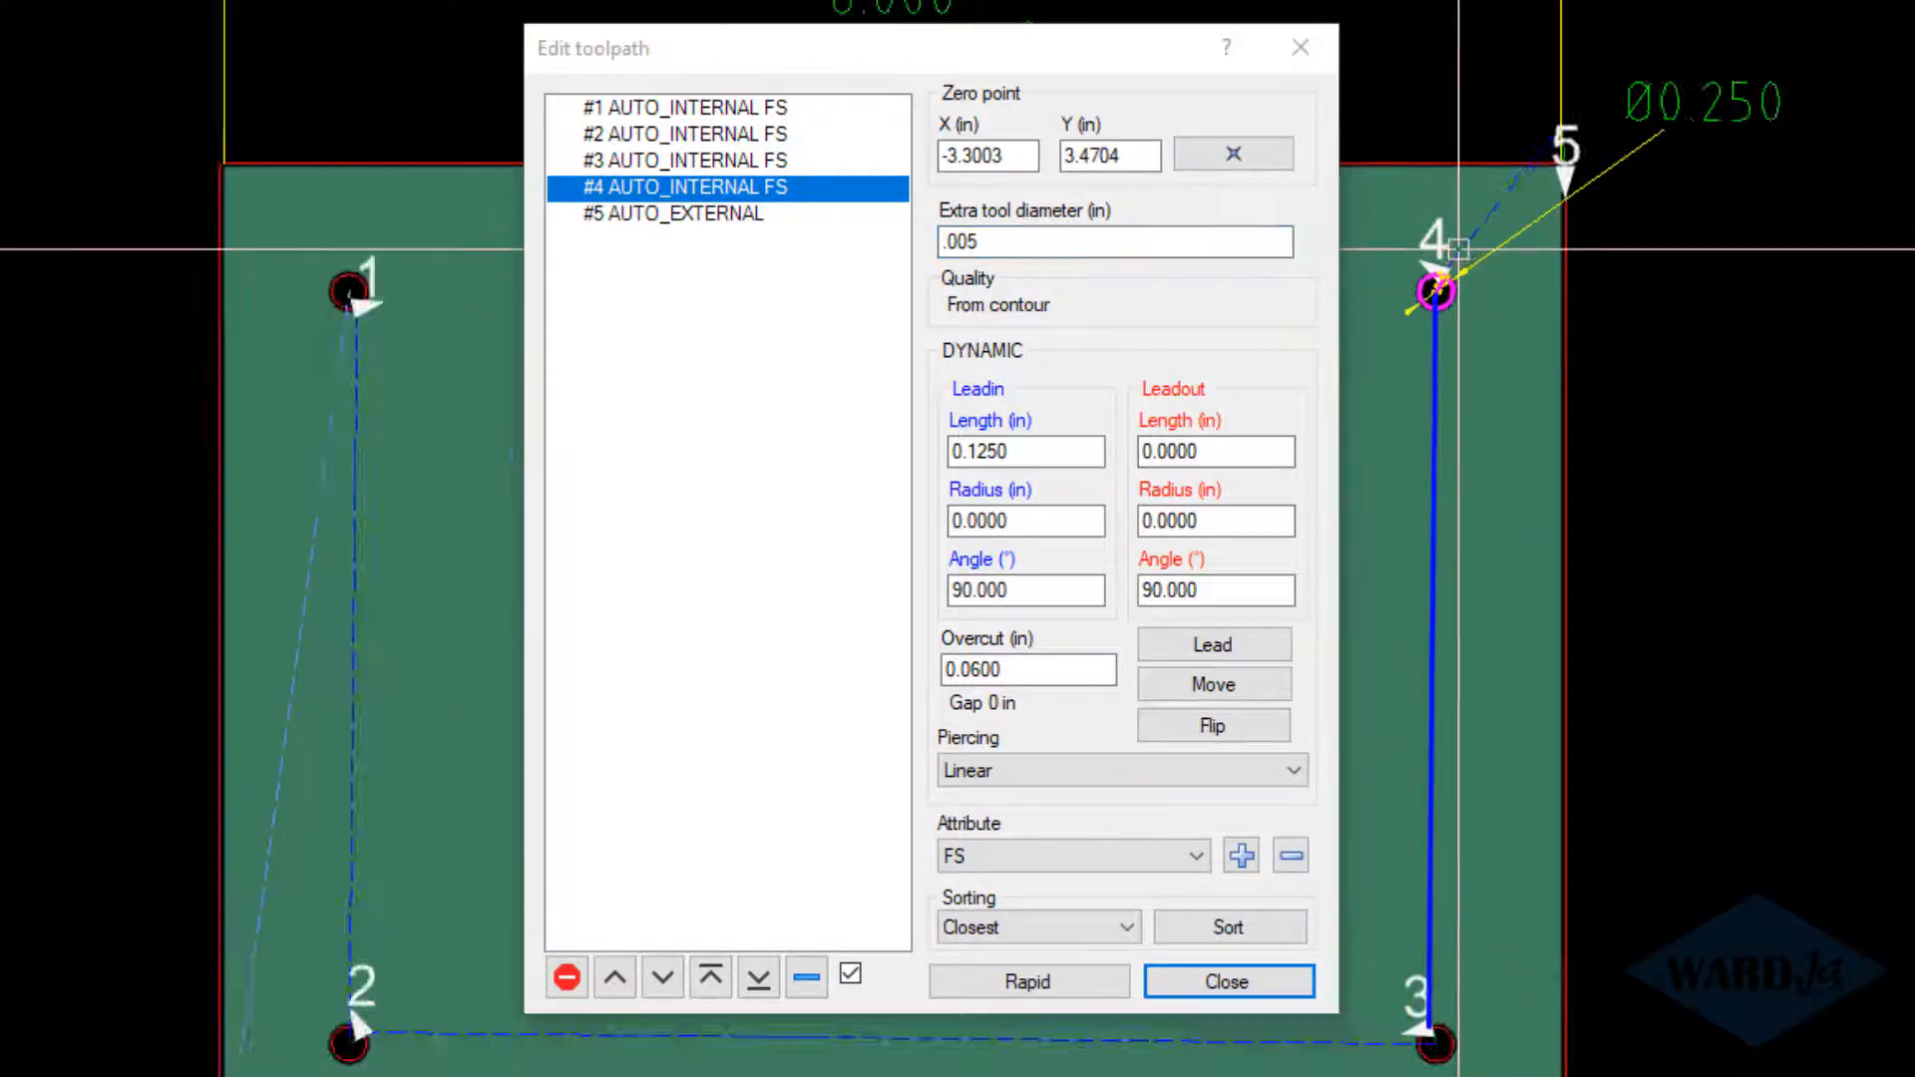
scroll(1436, 306, up, 6)
middle_drag(1446, 305, 1705, 291)
scroll(1641, 300, up, 6)
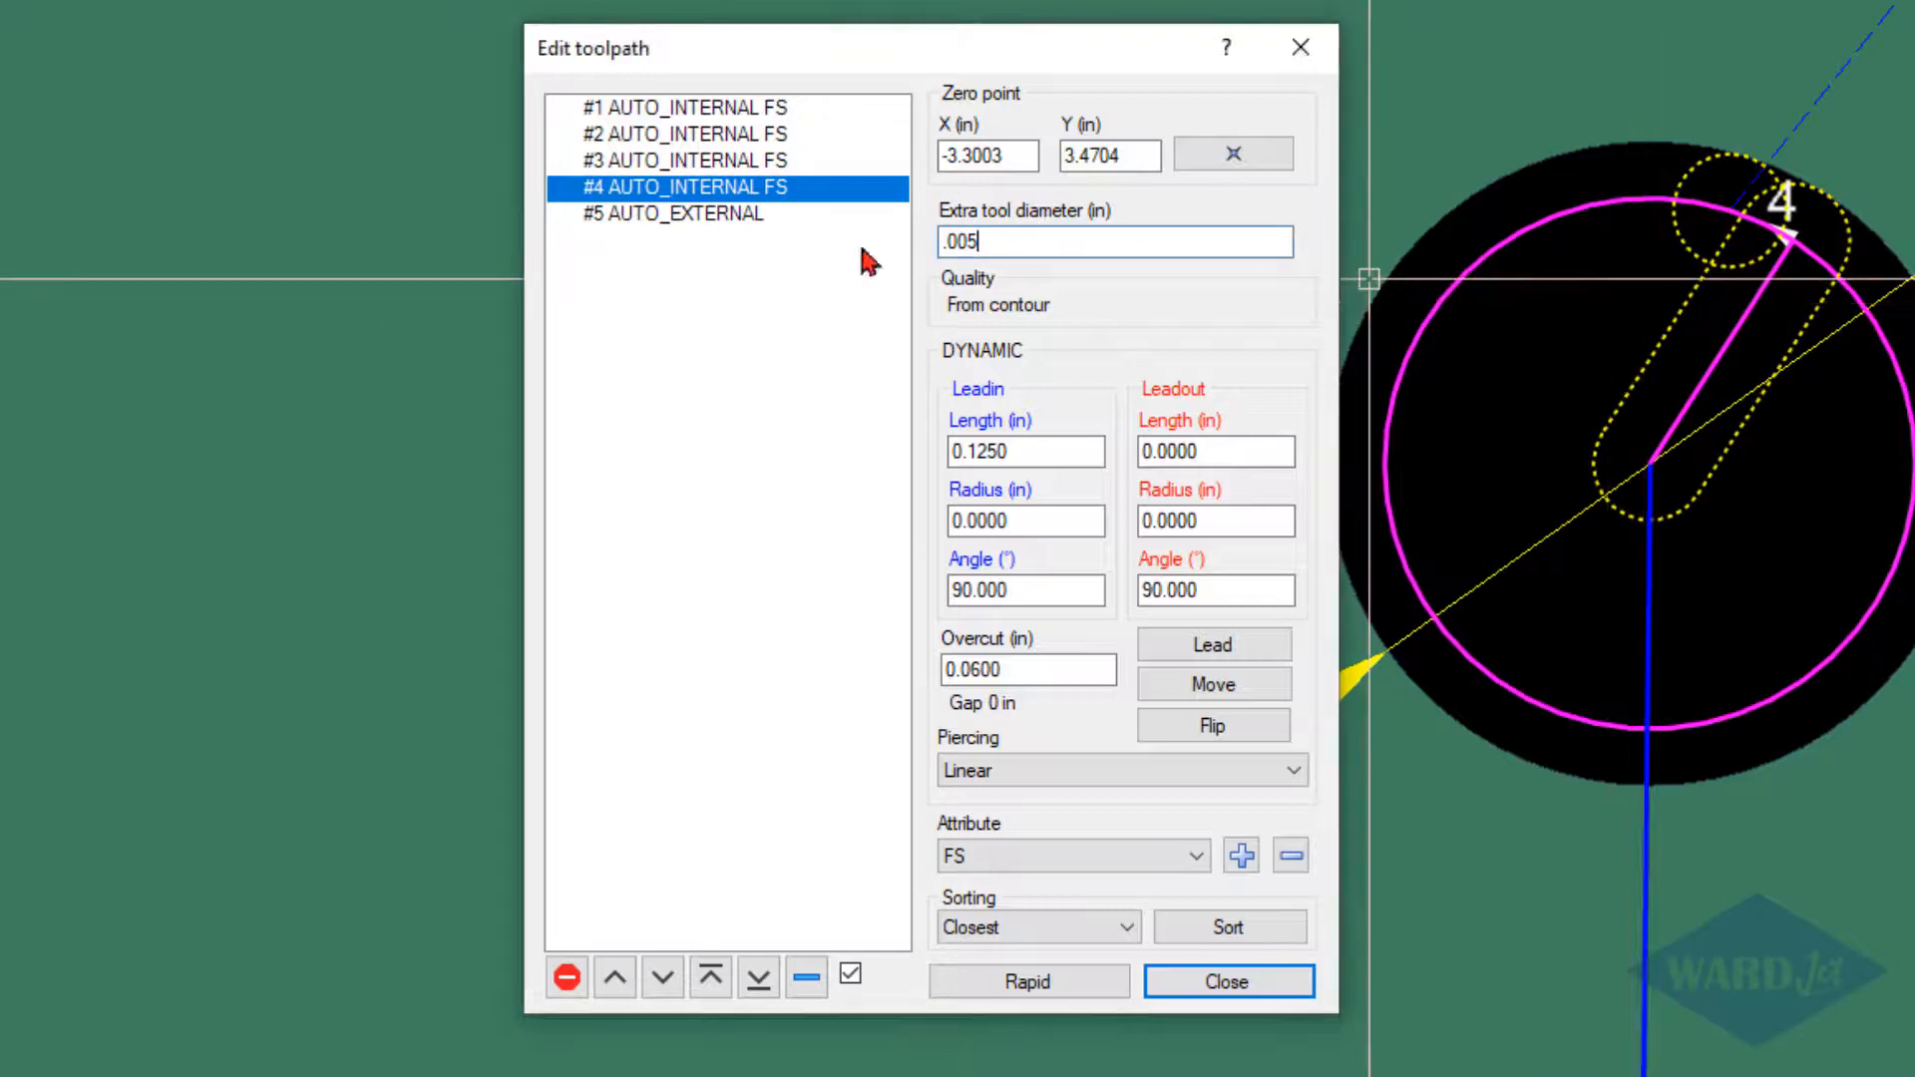
click(1038, 447)
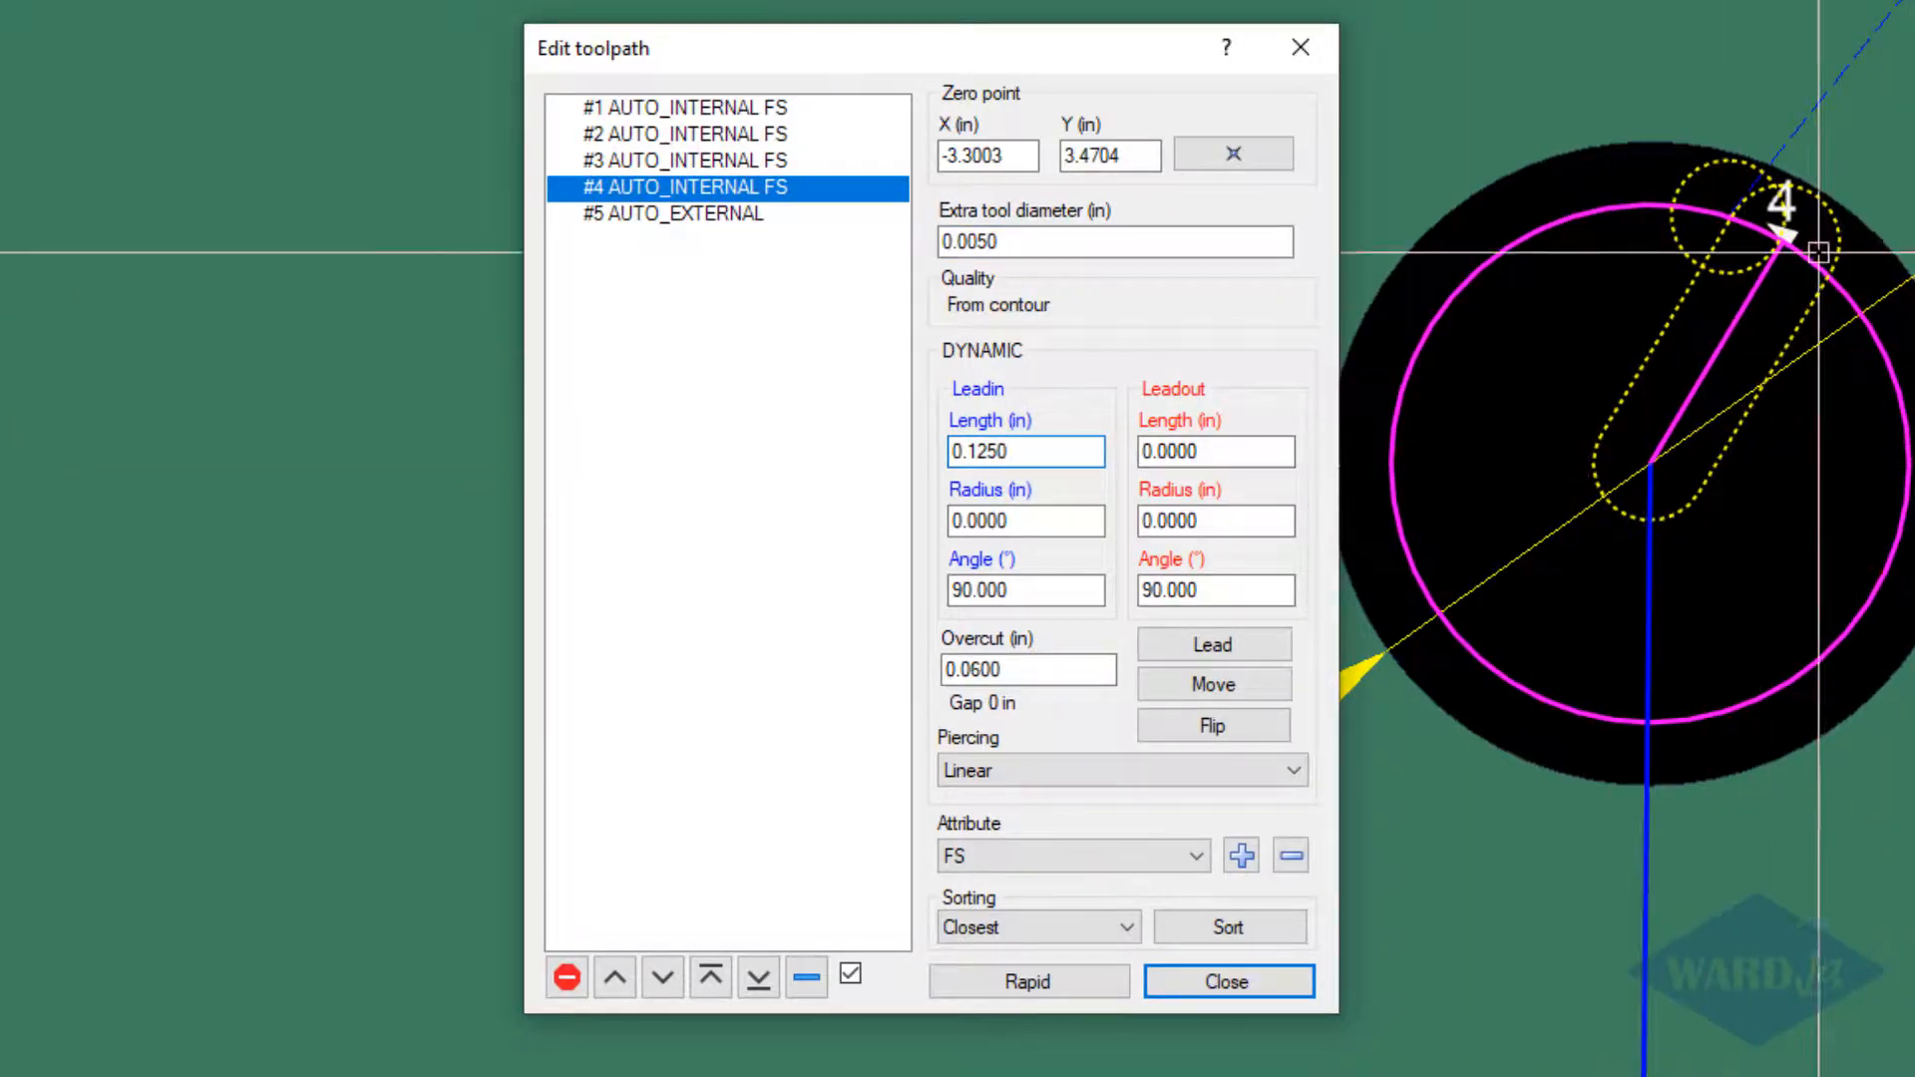
click(1008, 239)
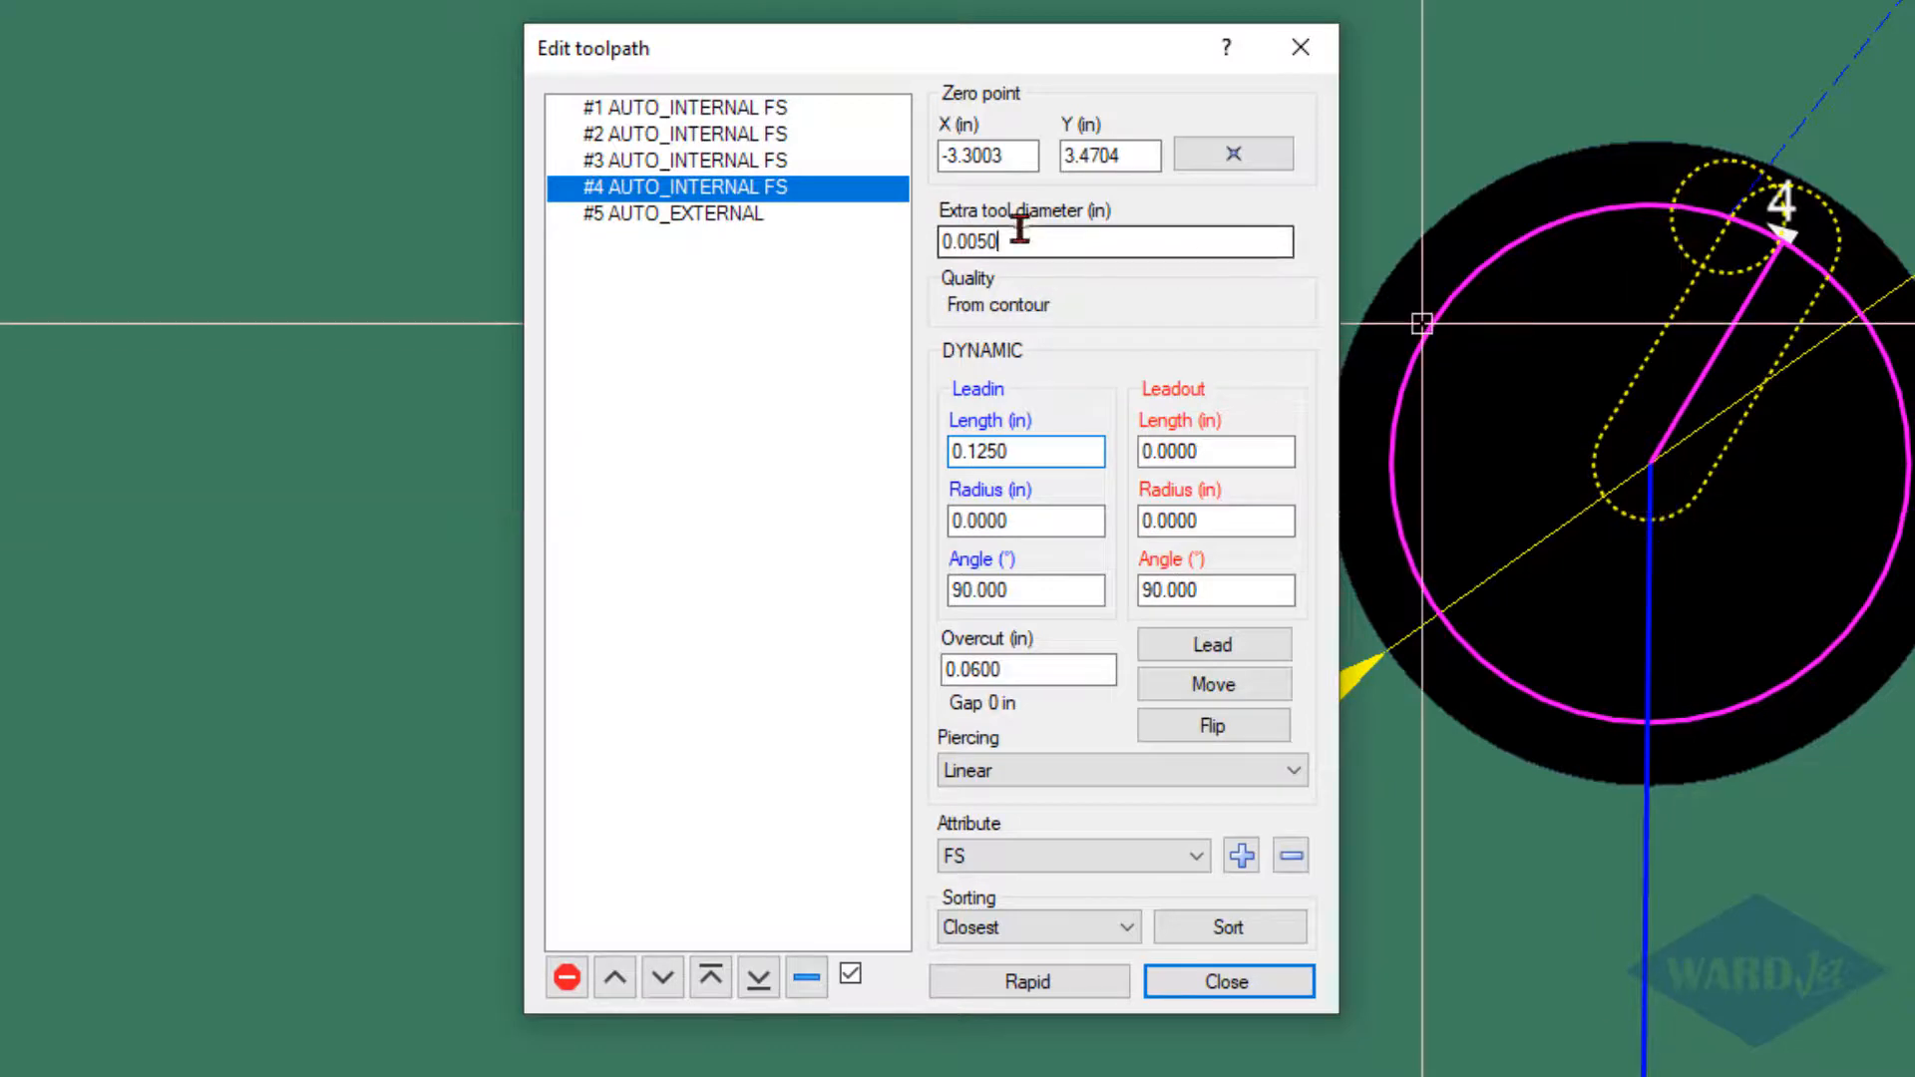
scroll(1424, 302, down, 1)
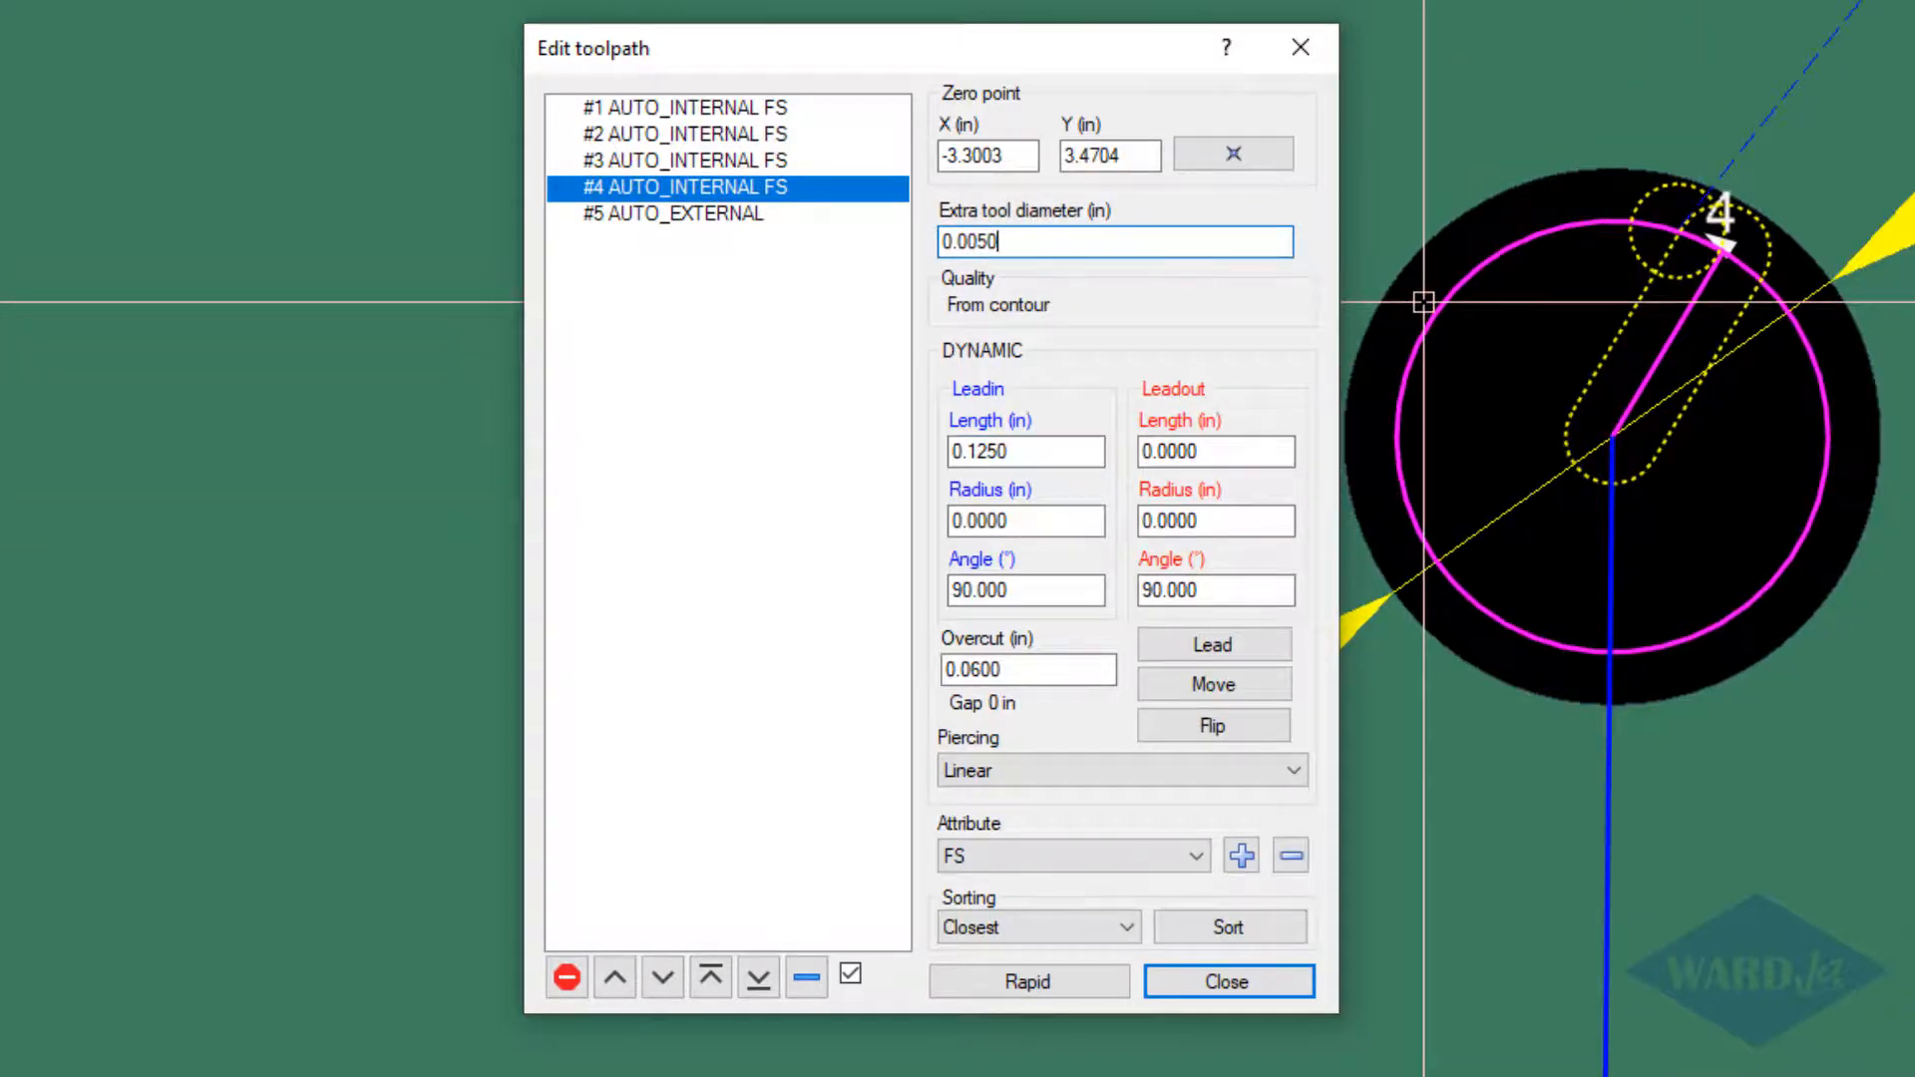
scroll(1423, 302, down, 6)
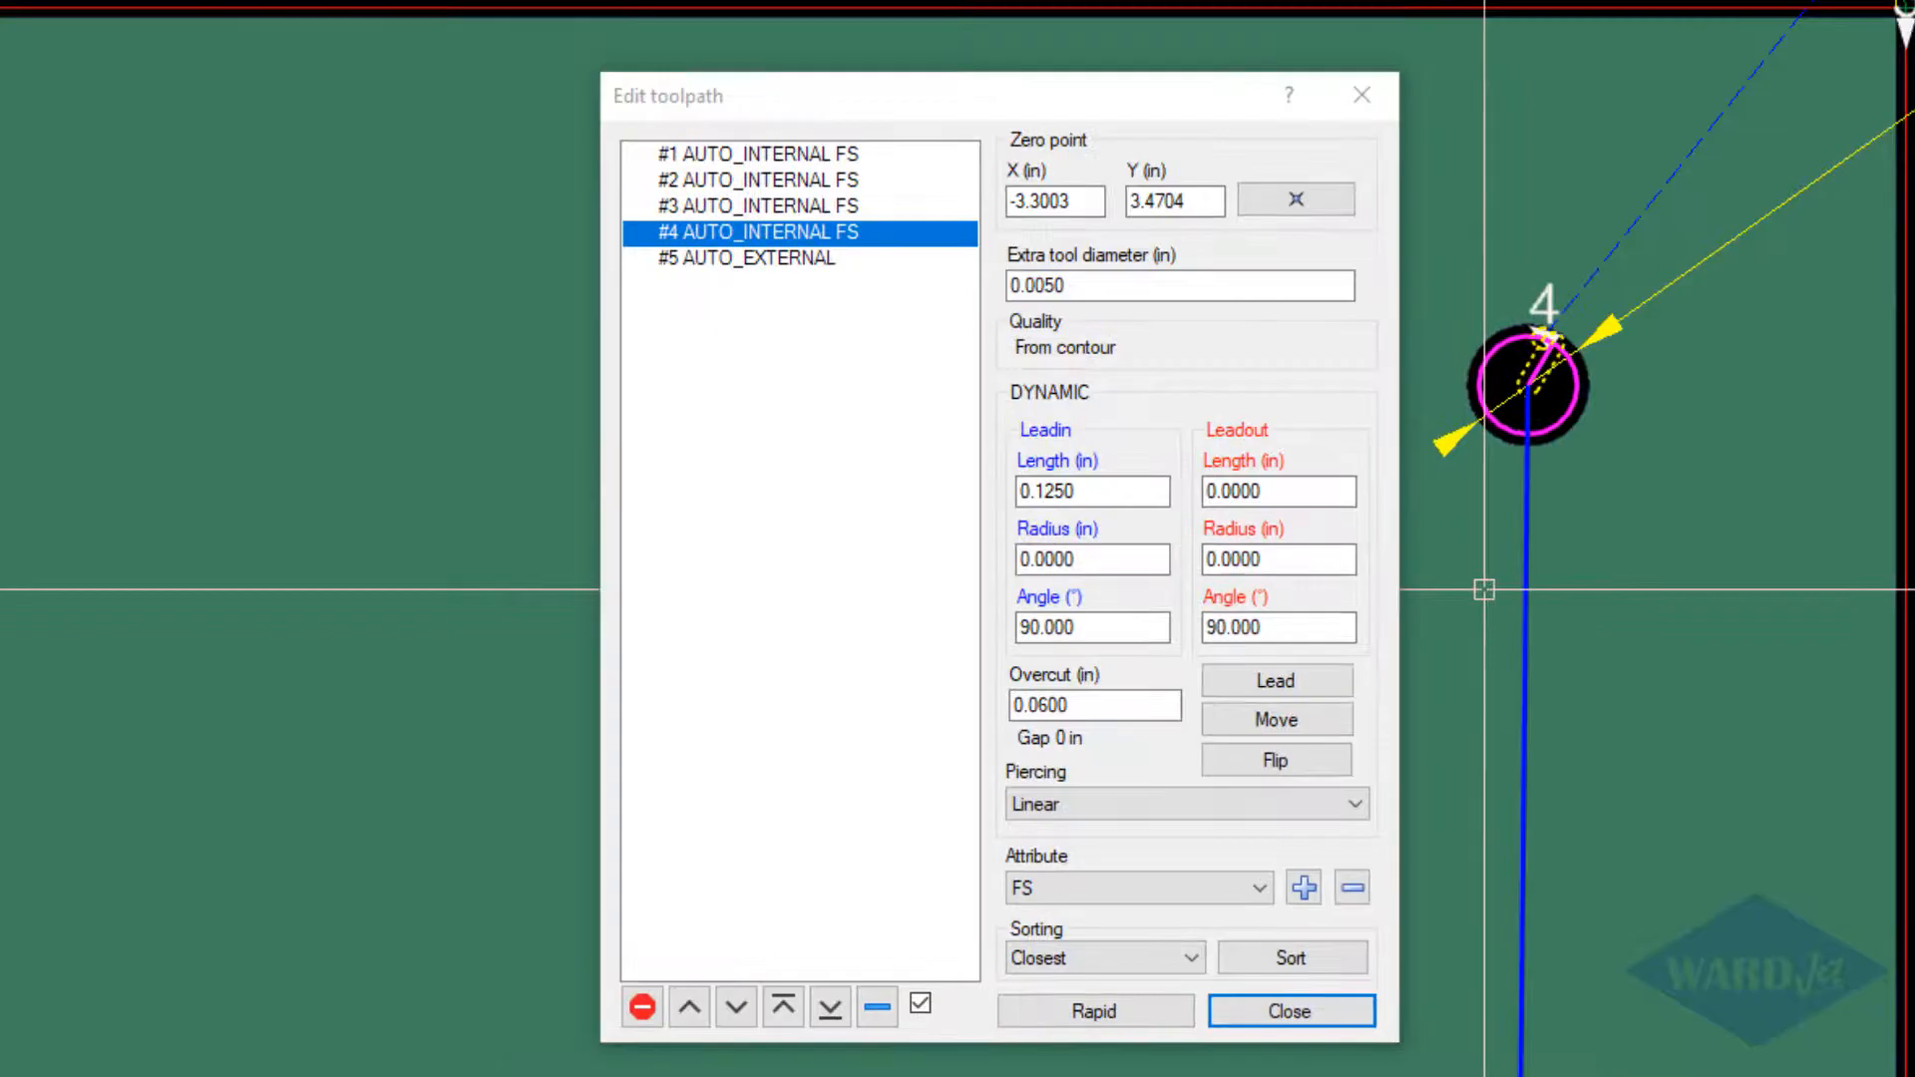
click(1290, 1011)
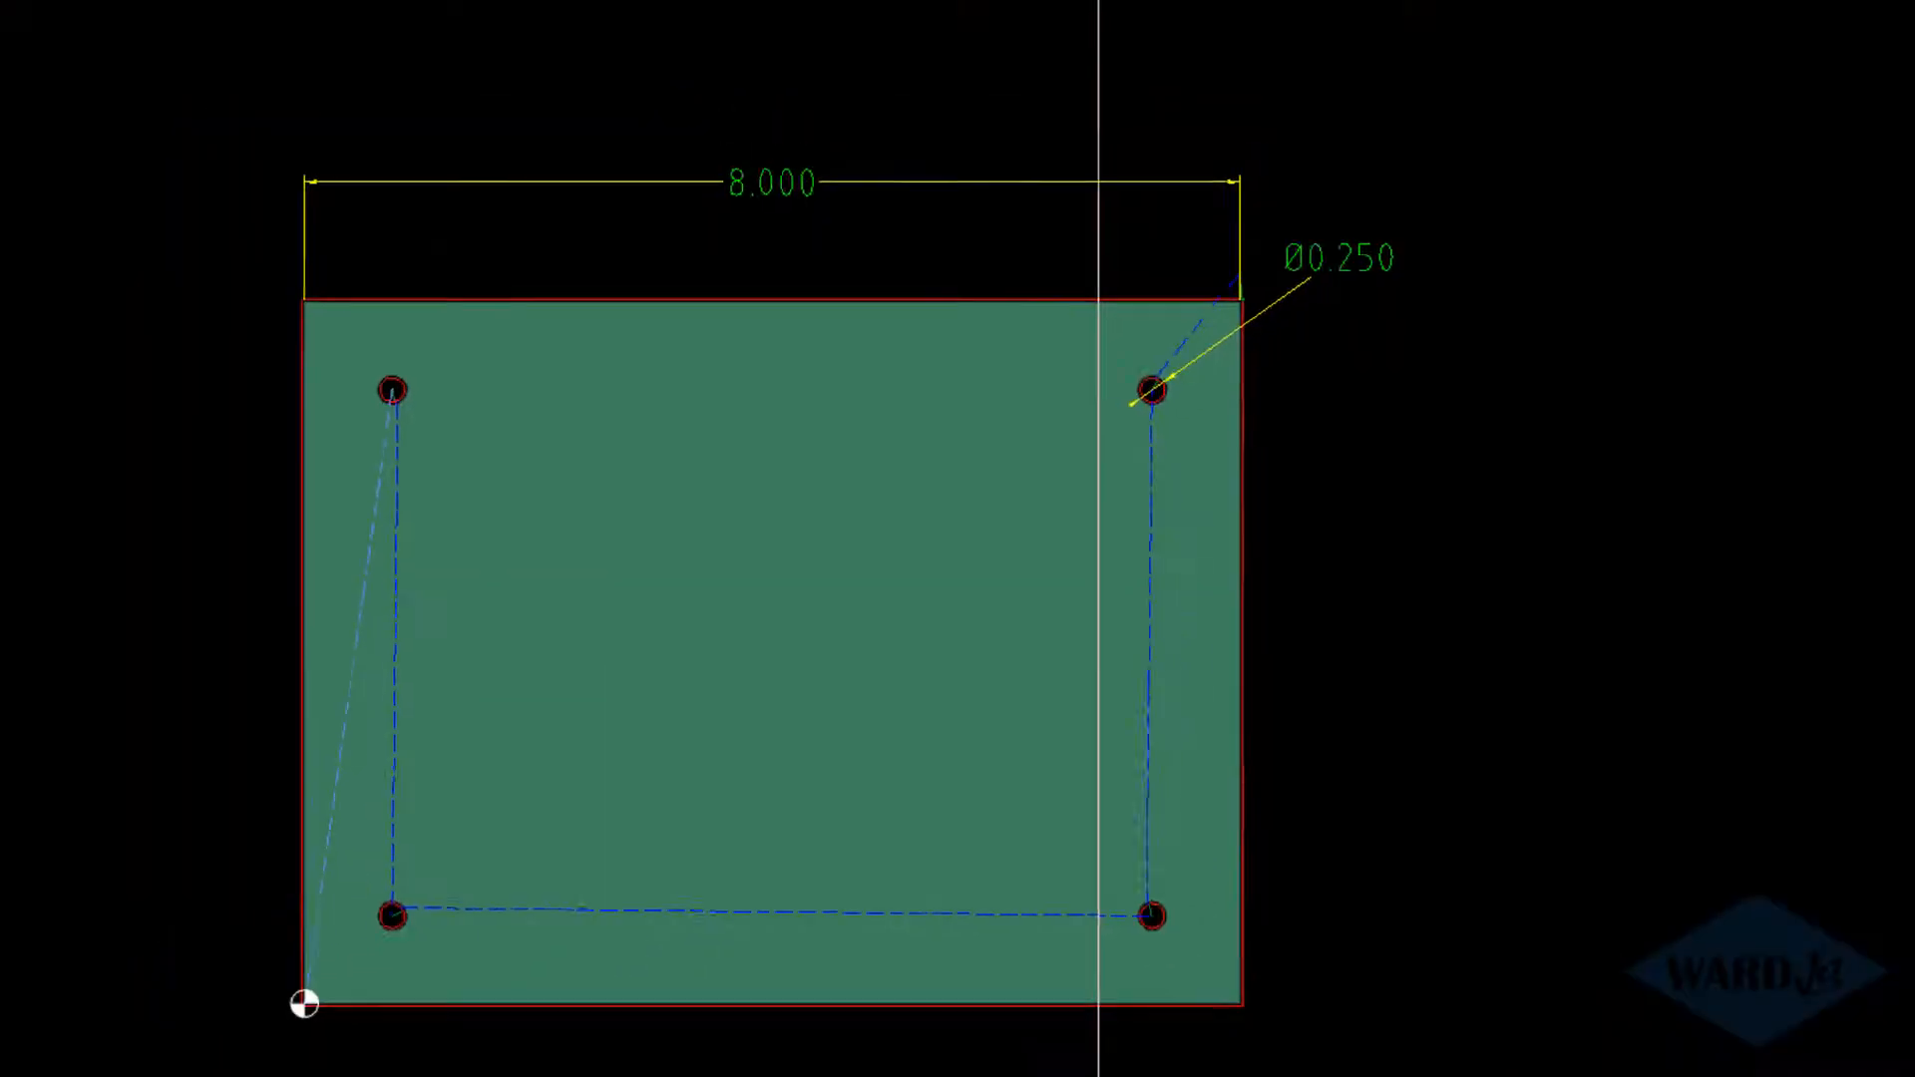
Step: Process the part and start the 2D cutting simulation with the existing APEX 60 options, acknowledging the information messages
click(900, 80)
click(945, 385)
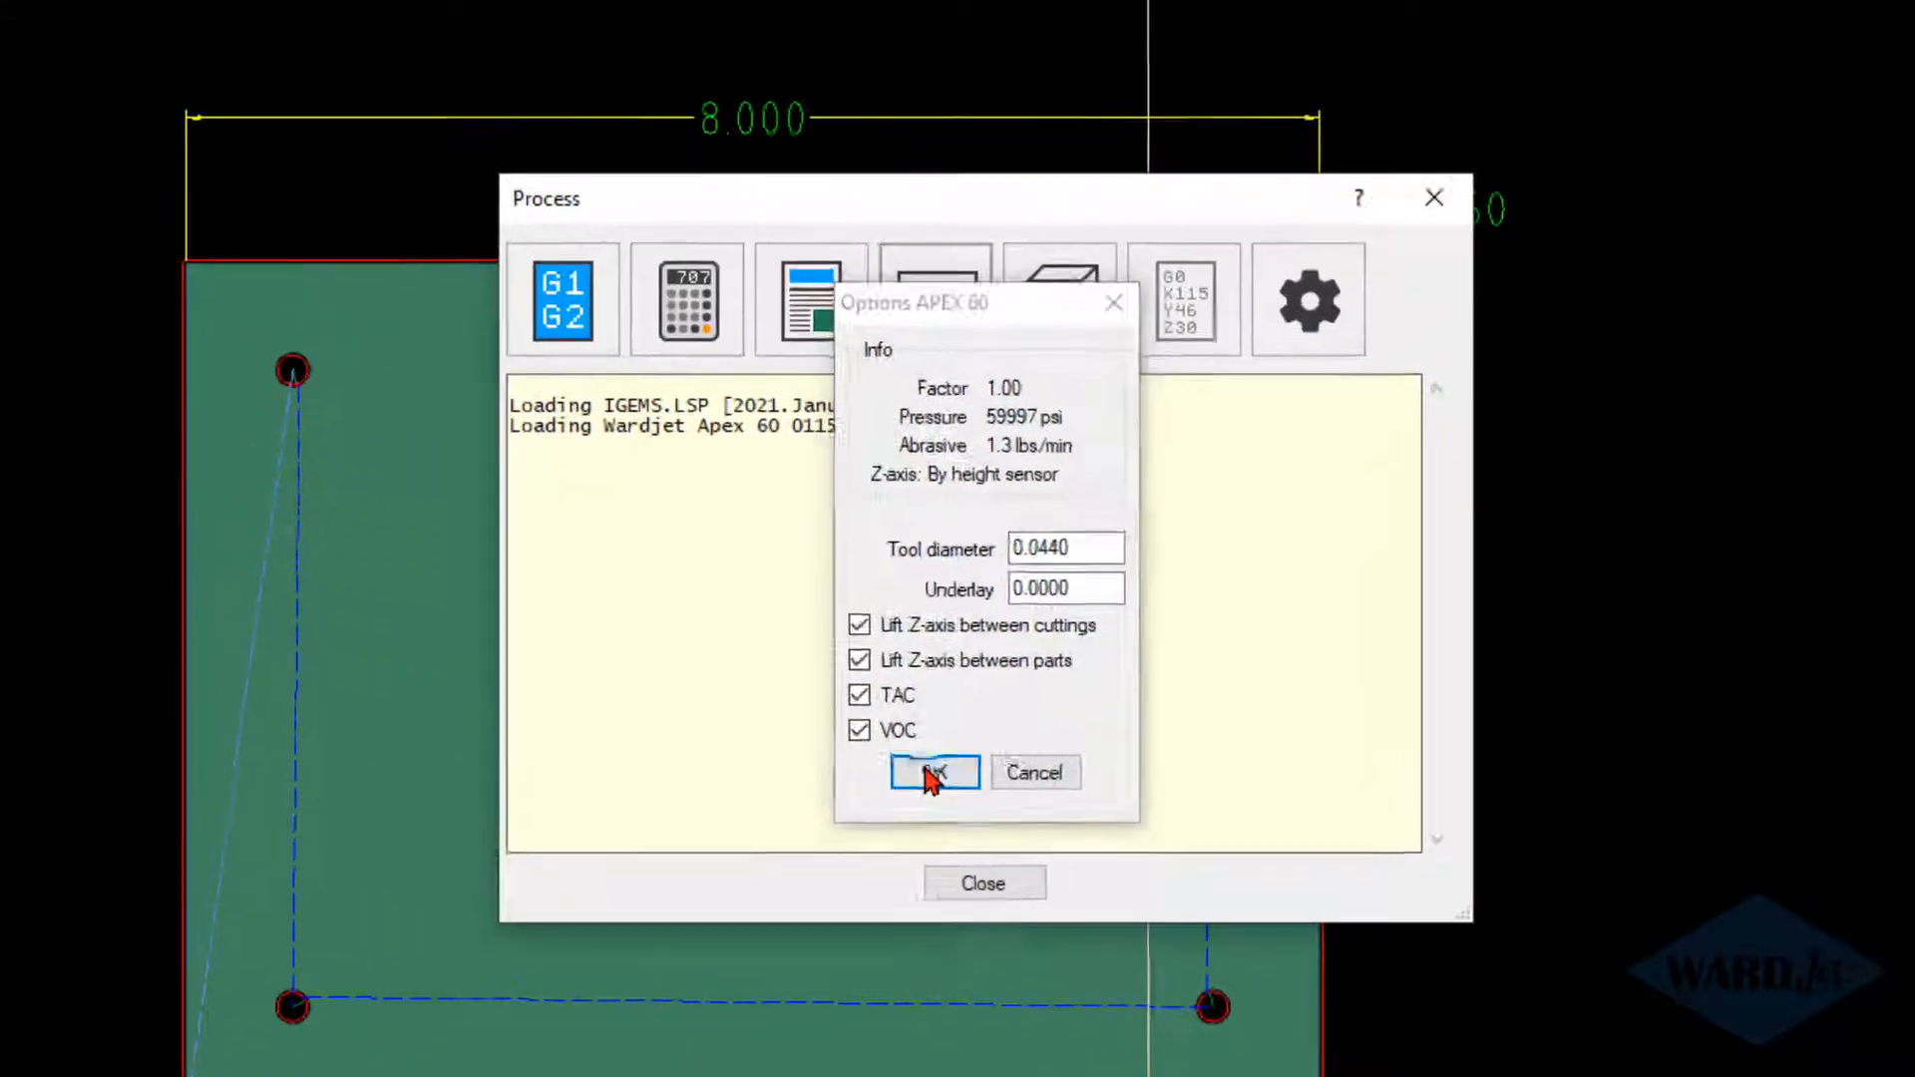
click(932, 772)
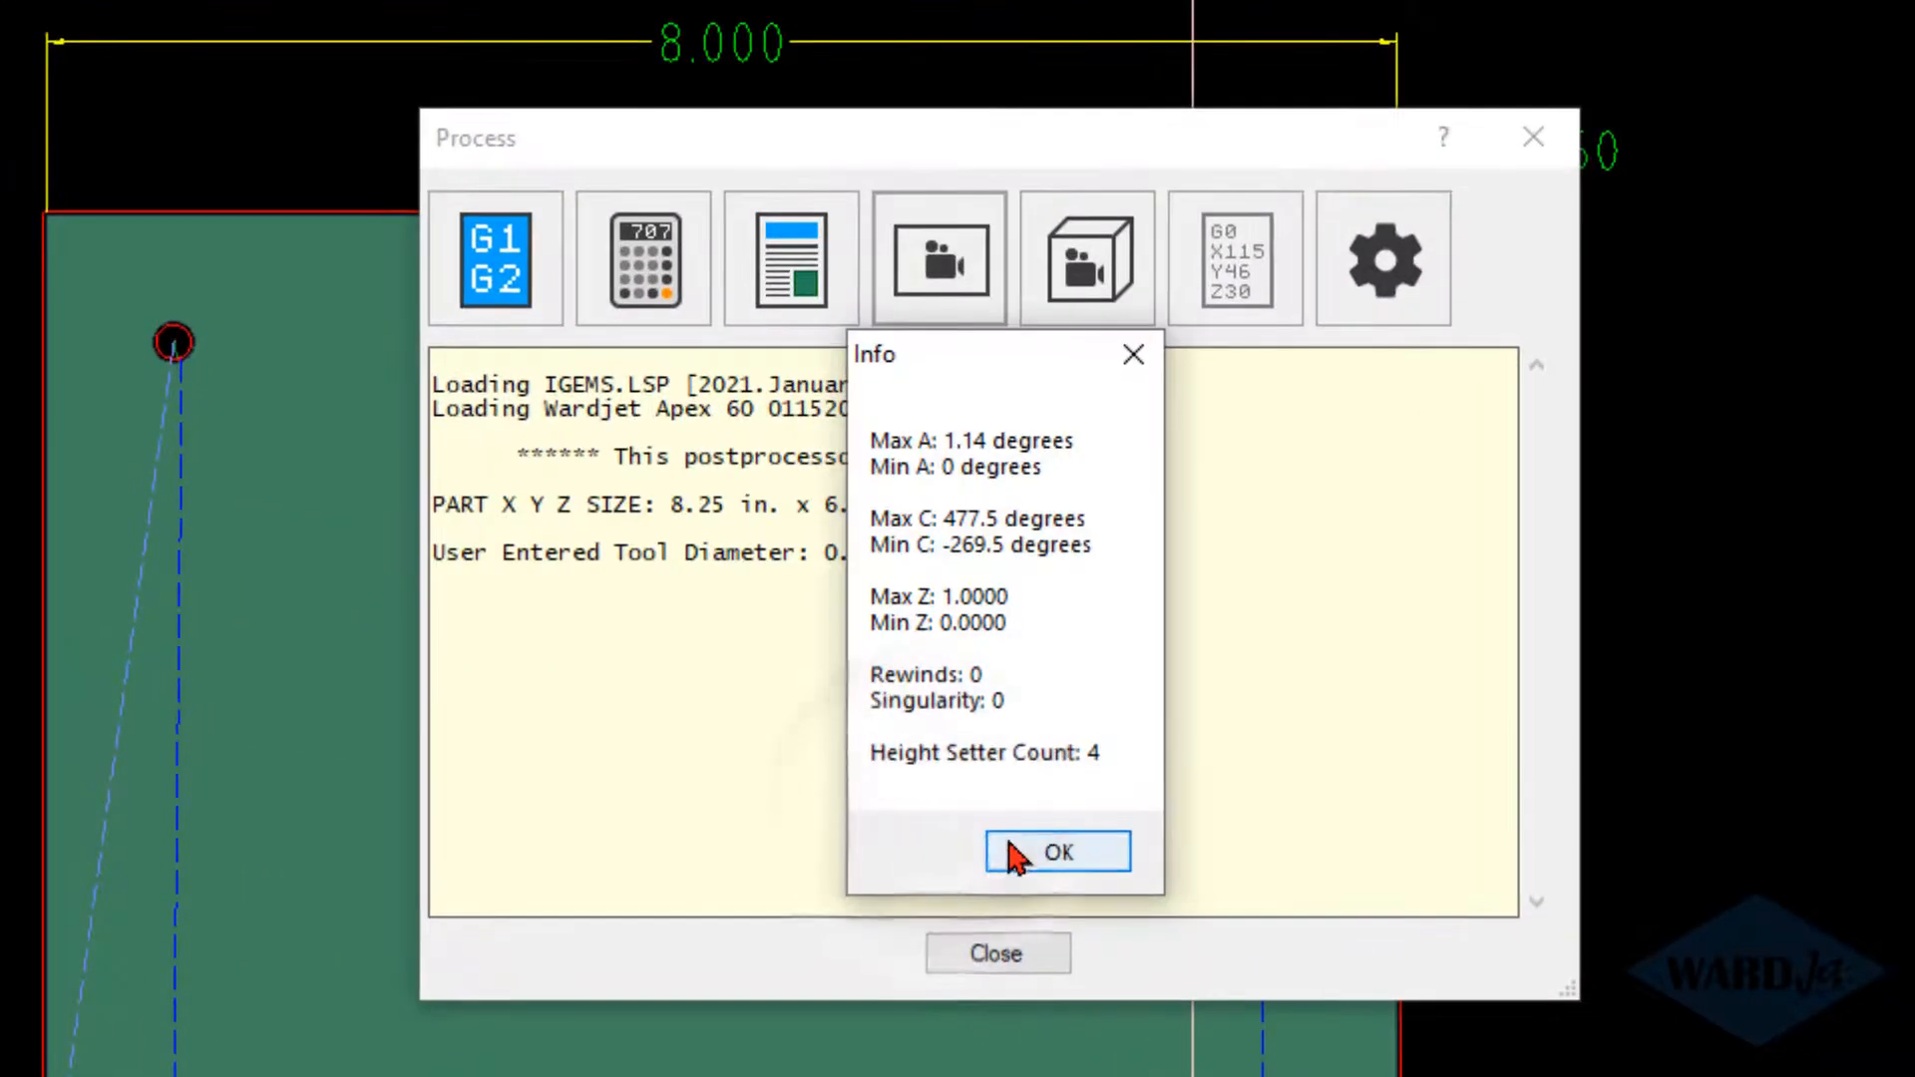
click(997, 797)
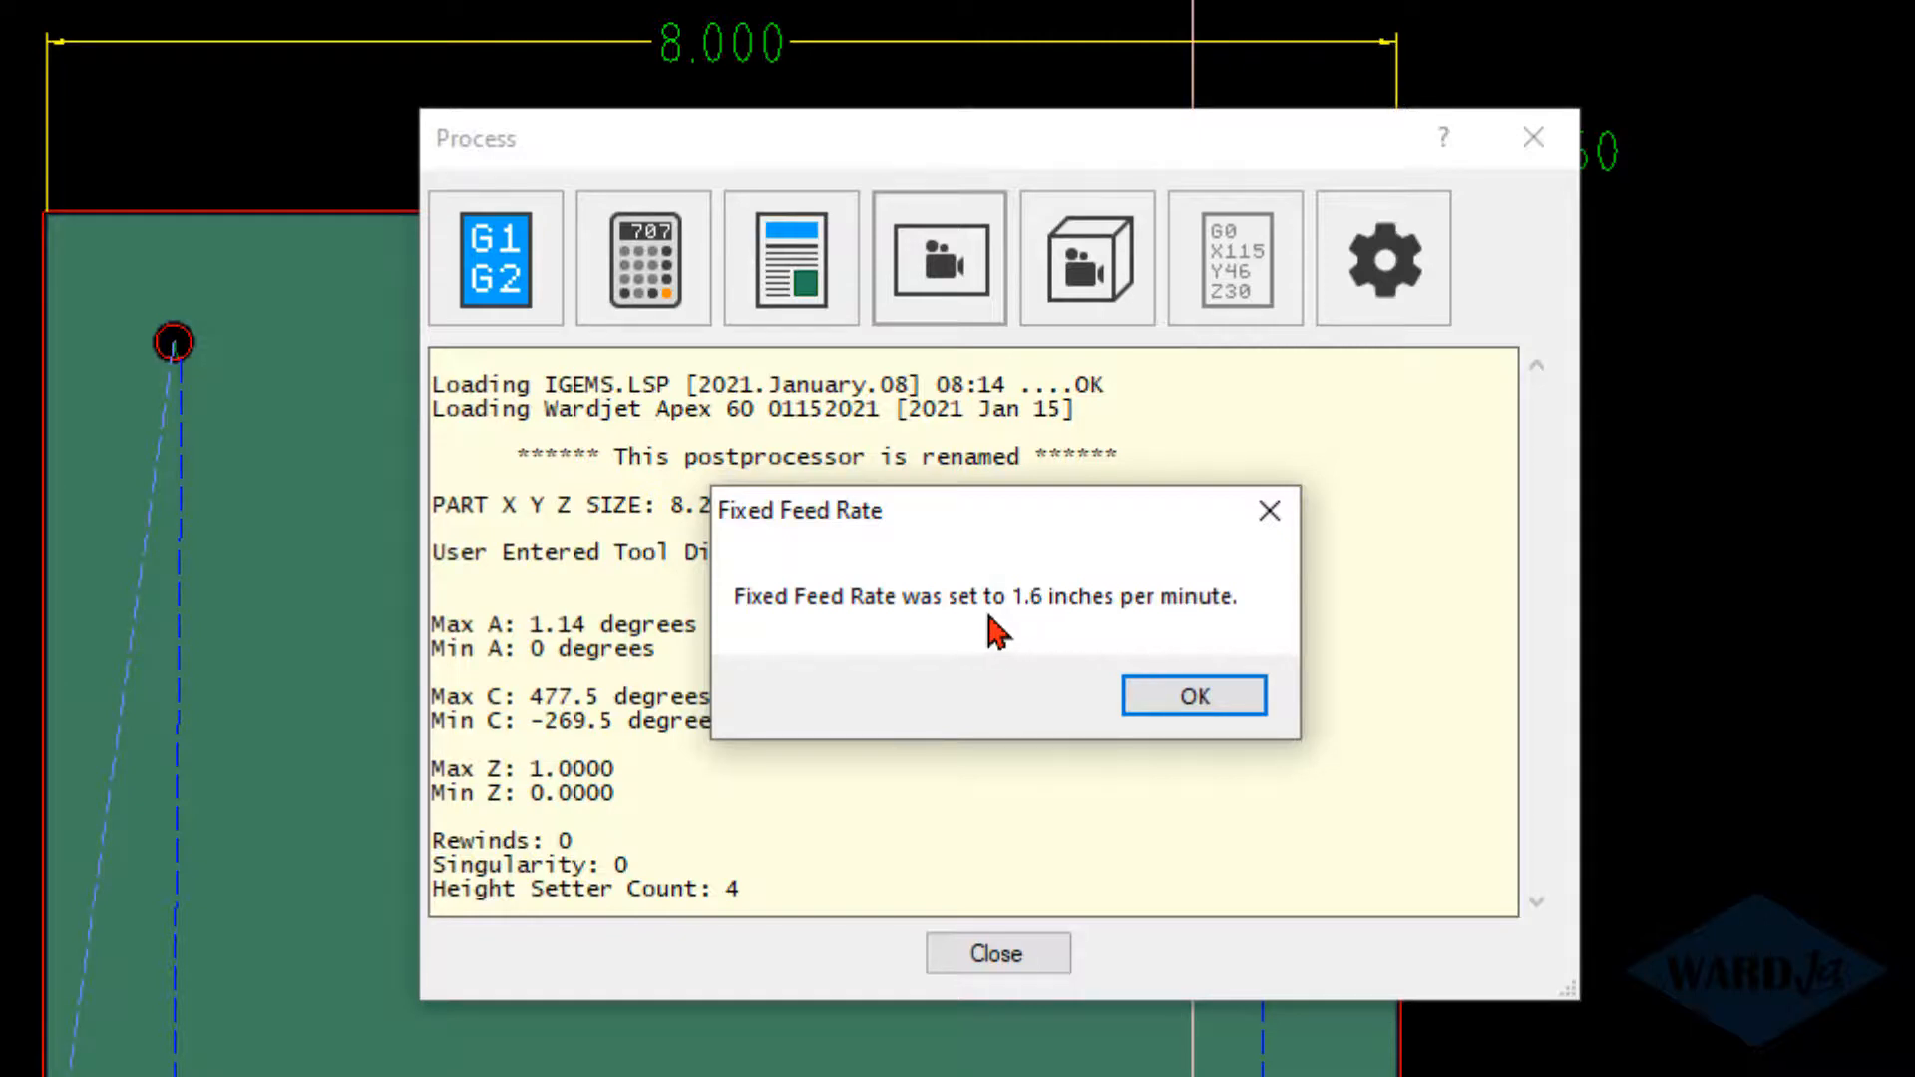
drag(970, 517, 874, 487)
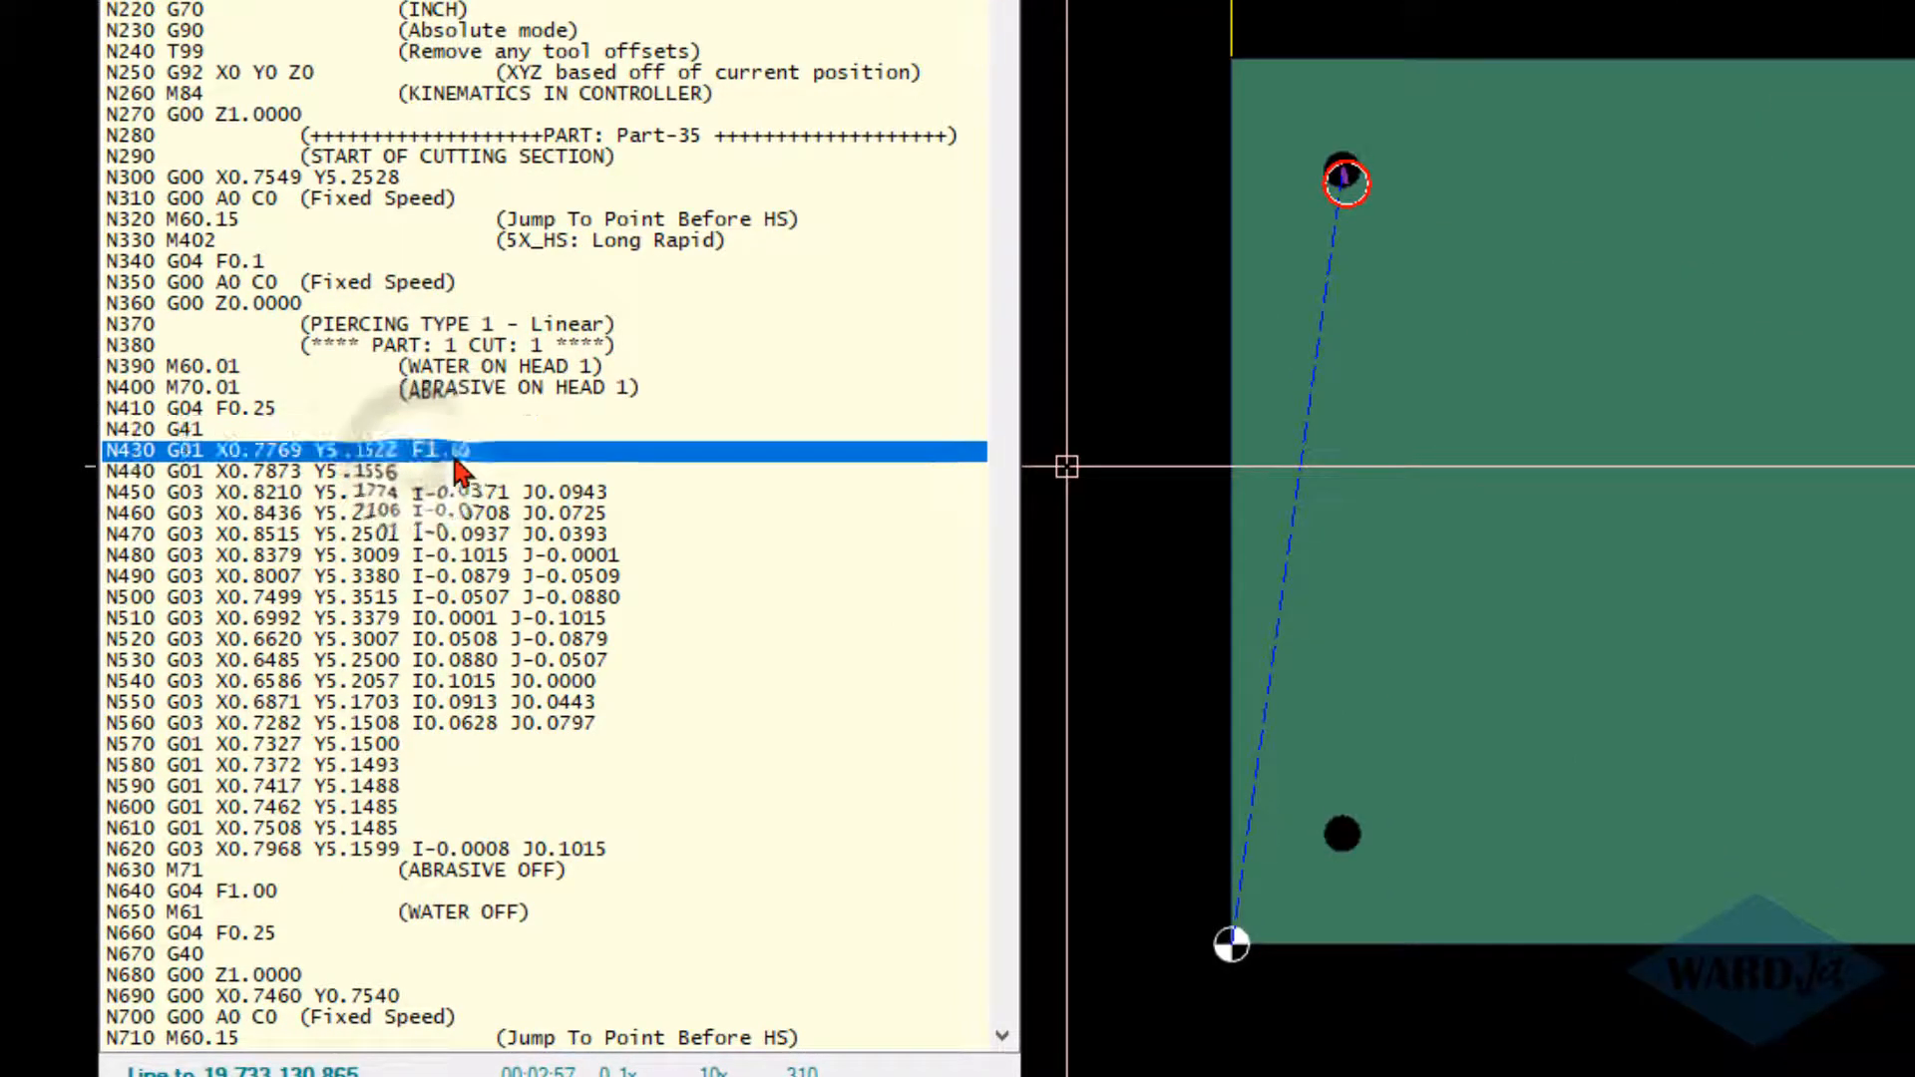
Step: Examine the feed rates and fixed-speed comments for each hole in the simulated G-code
click(445, 489)
scroll(447, 506, down, 5)
scroll(447, 508, down, 10)
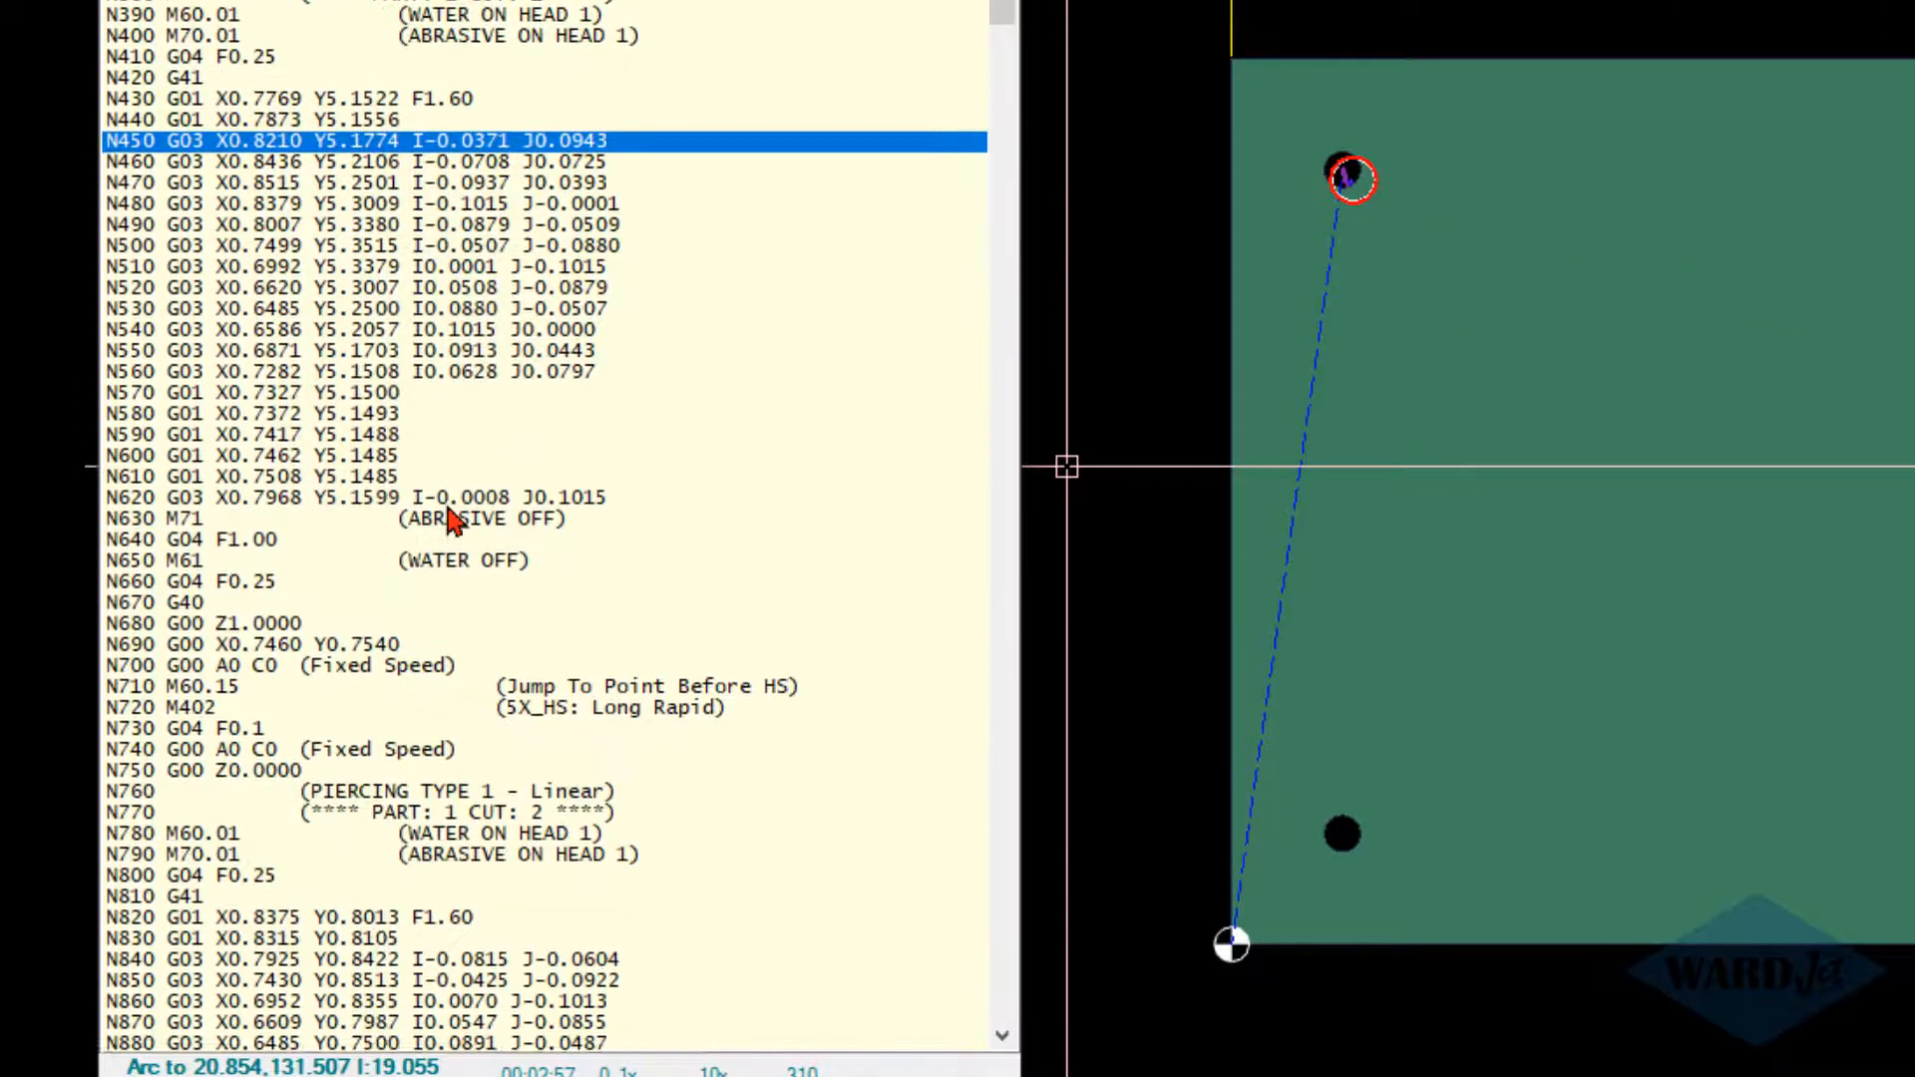
scroll(475, 593, down, 17)
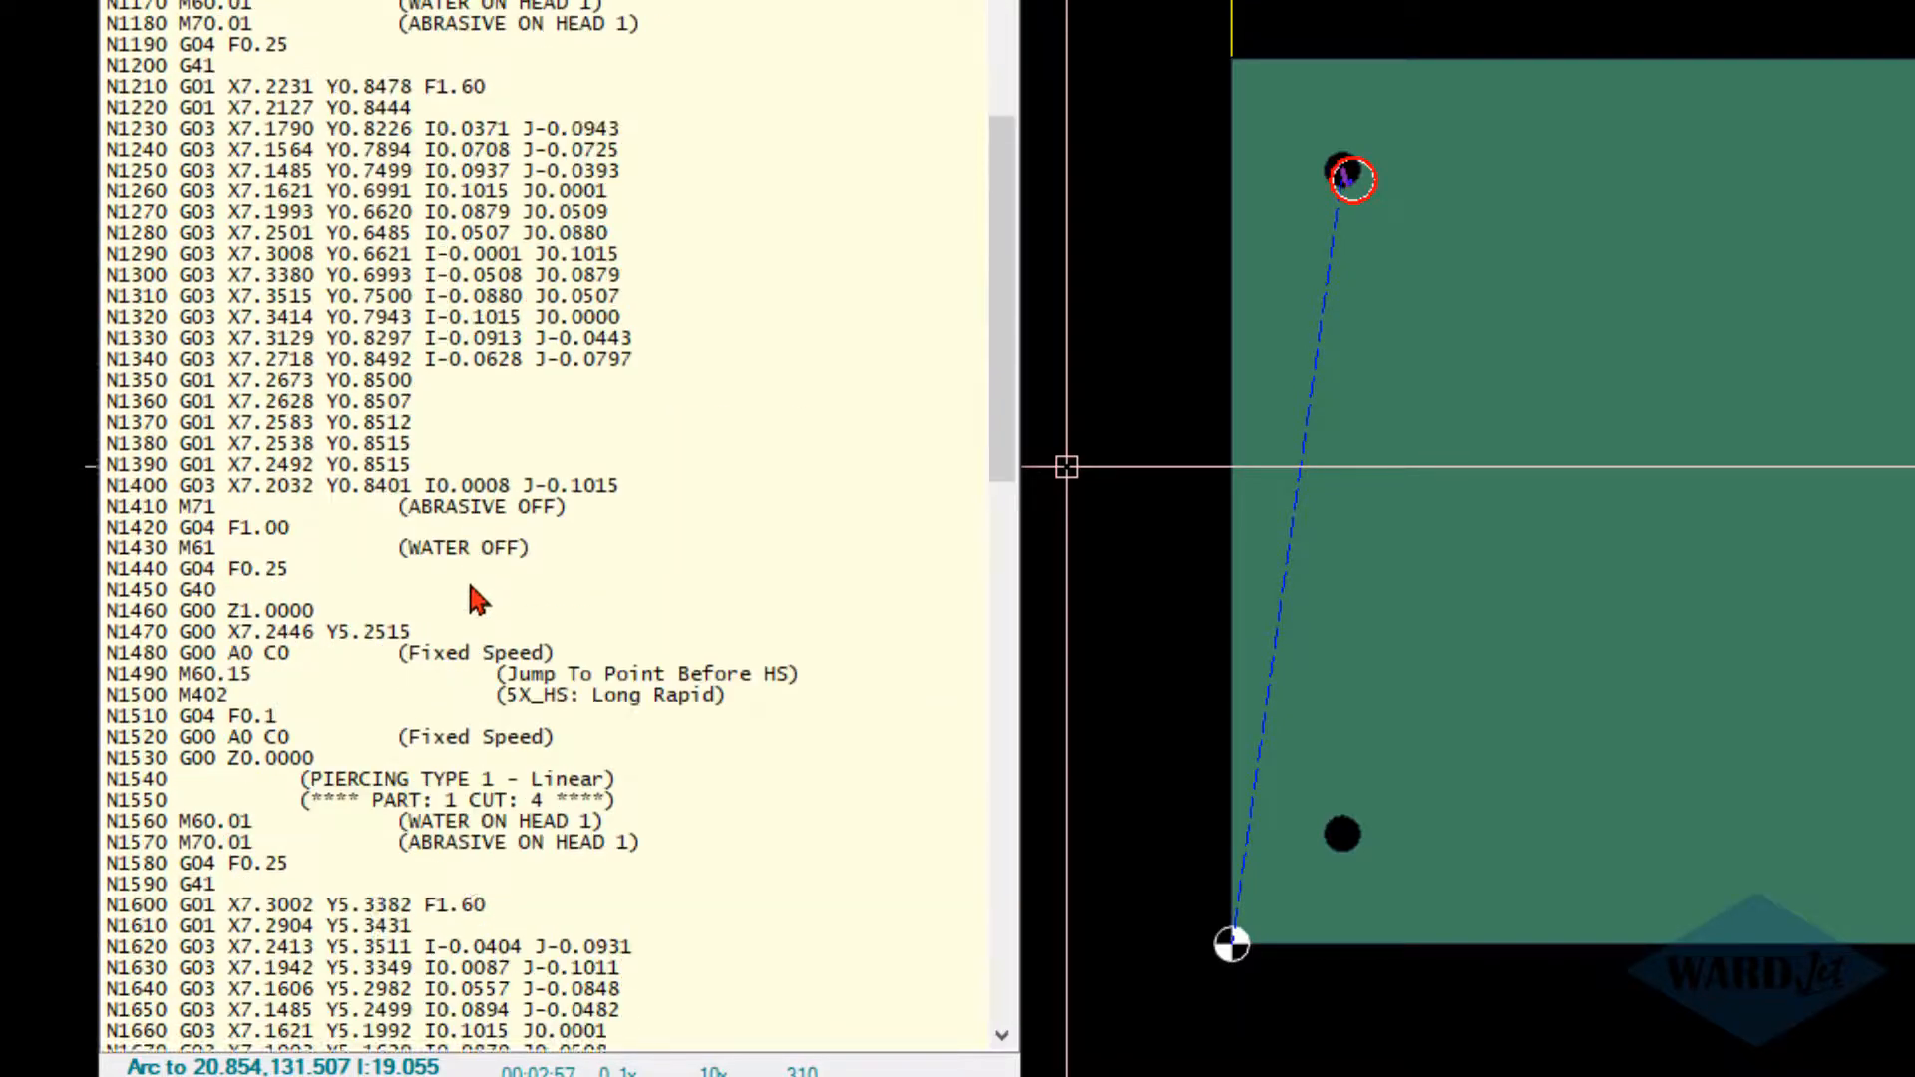
Step: Compare the feed rates of the outer profile with those of the four holes in the G-code, and select cut 1's G41 line
scroll(476, 593, down, 20)
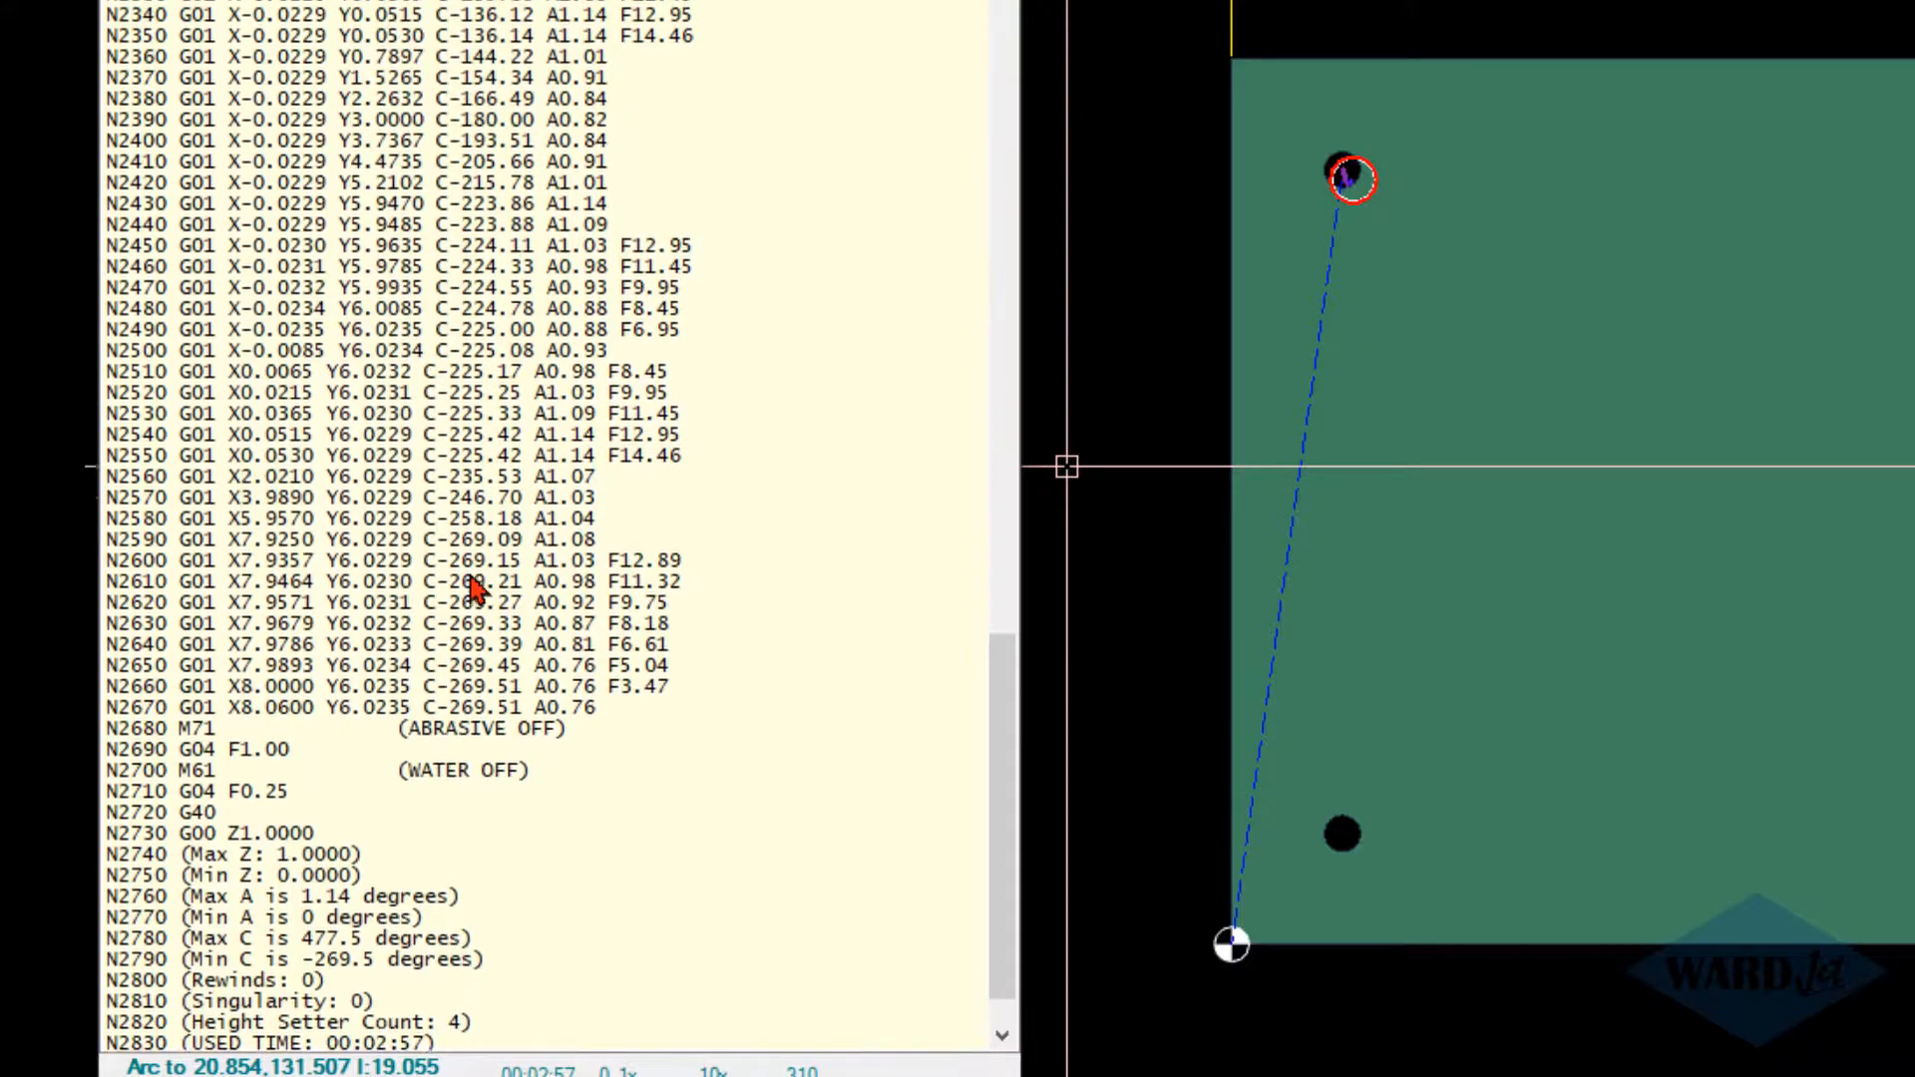
scroll(476, 589, up, 20)
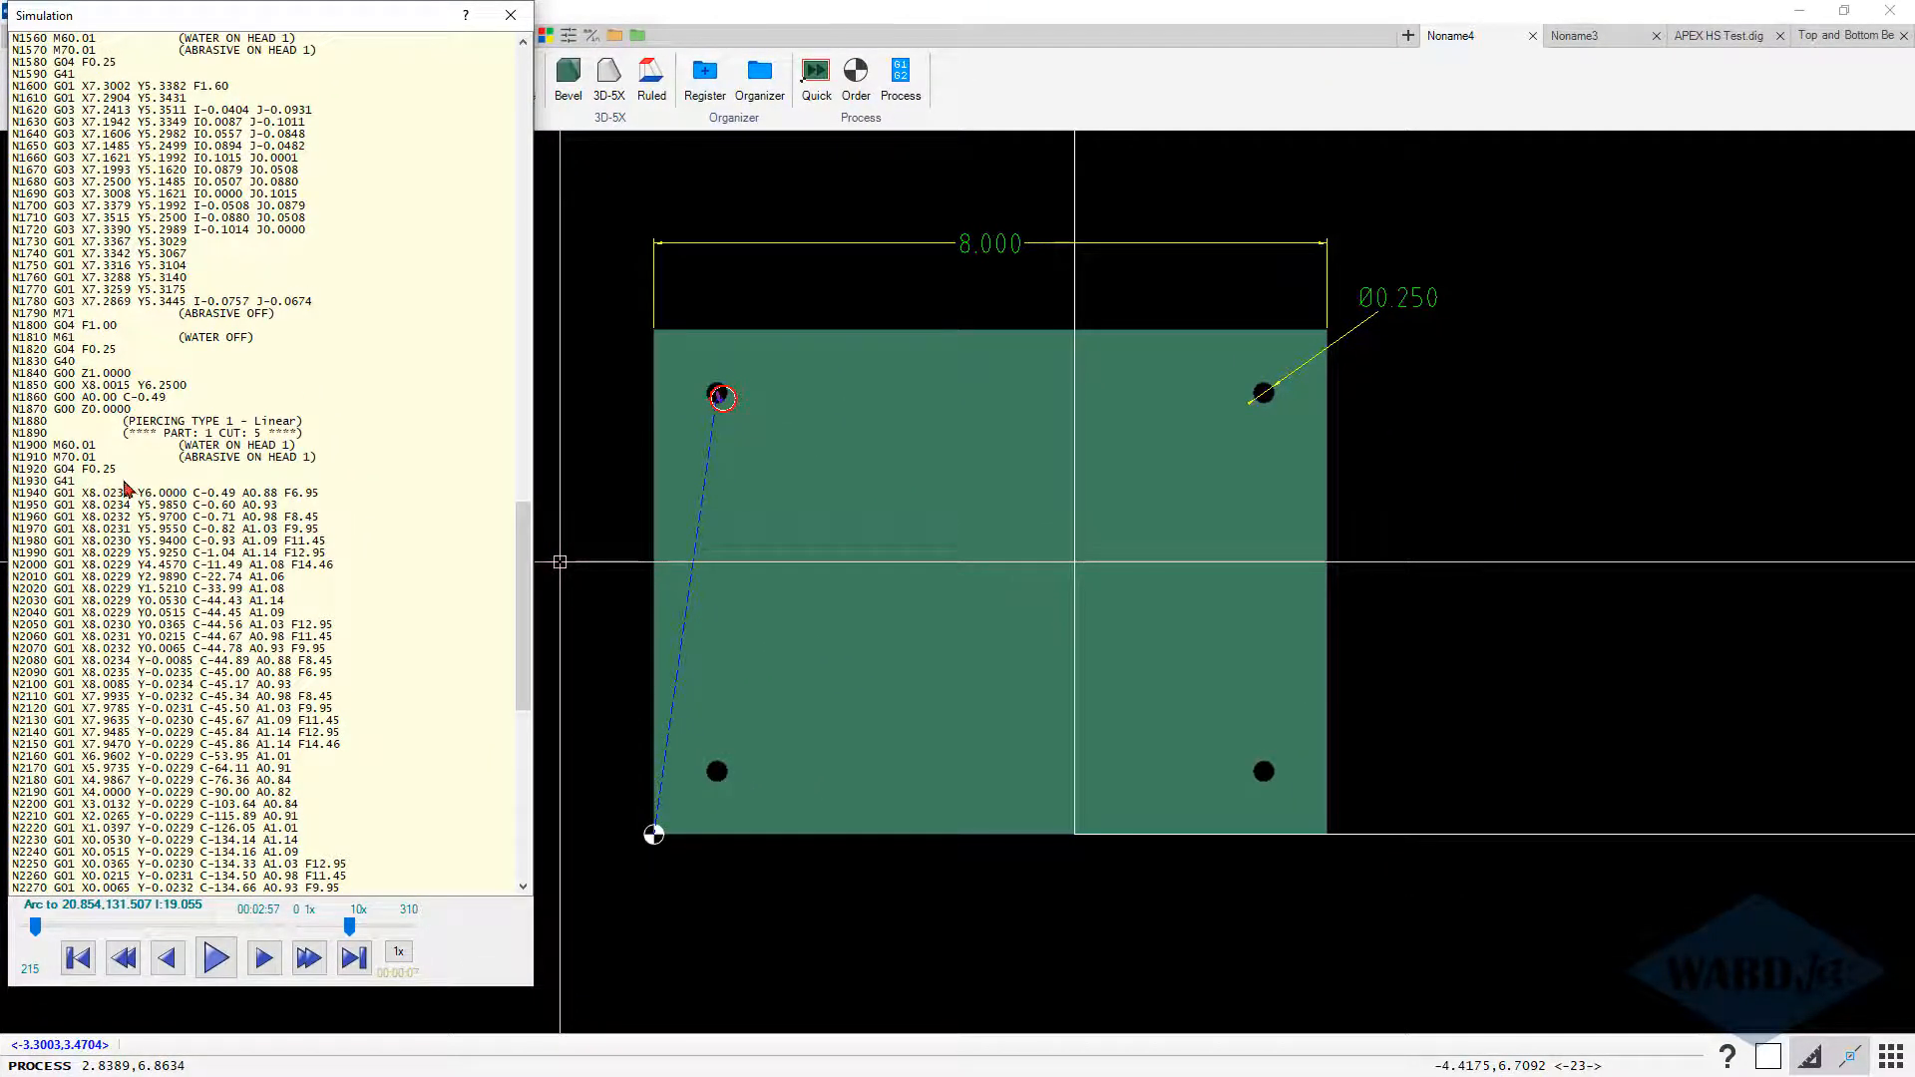
scroll(143, 535, up, 16)
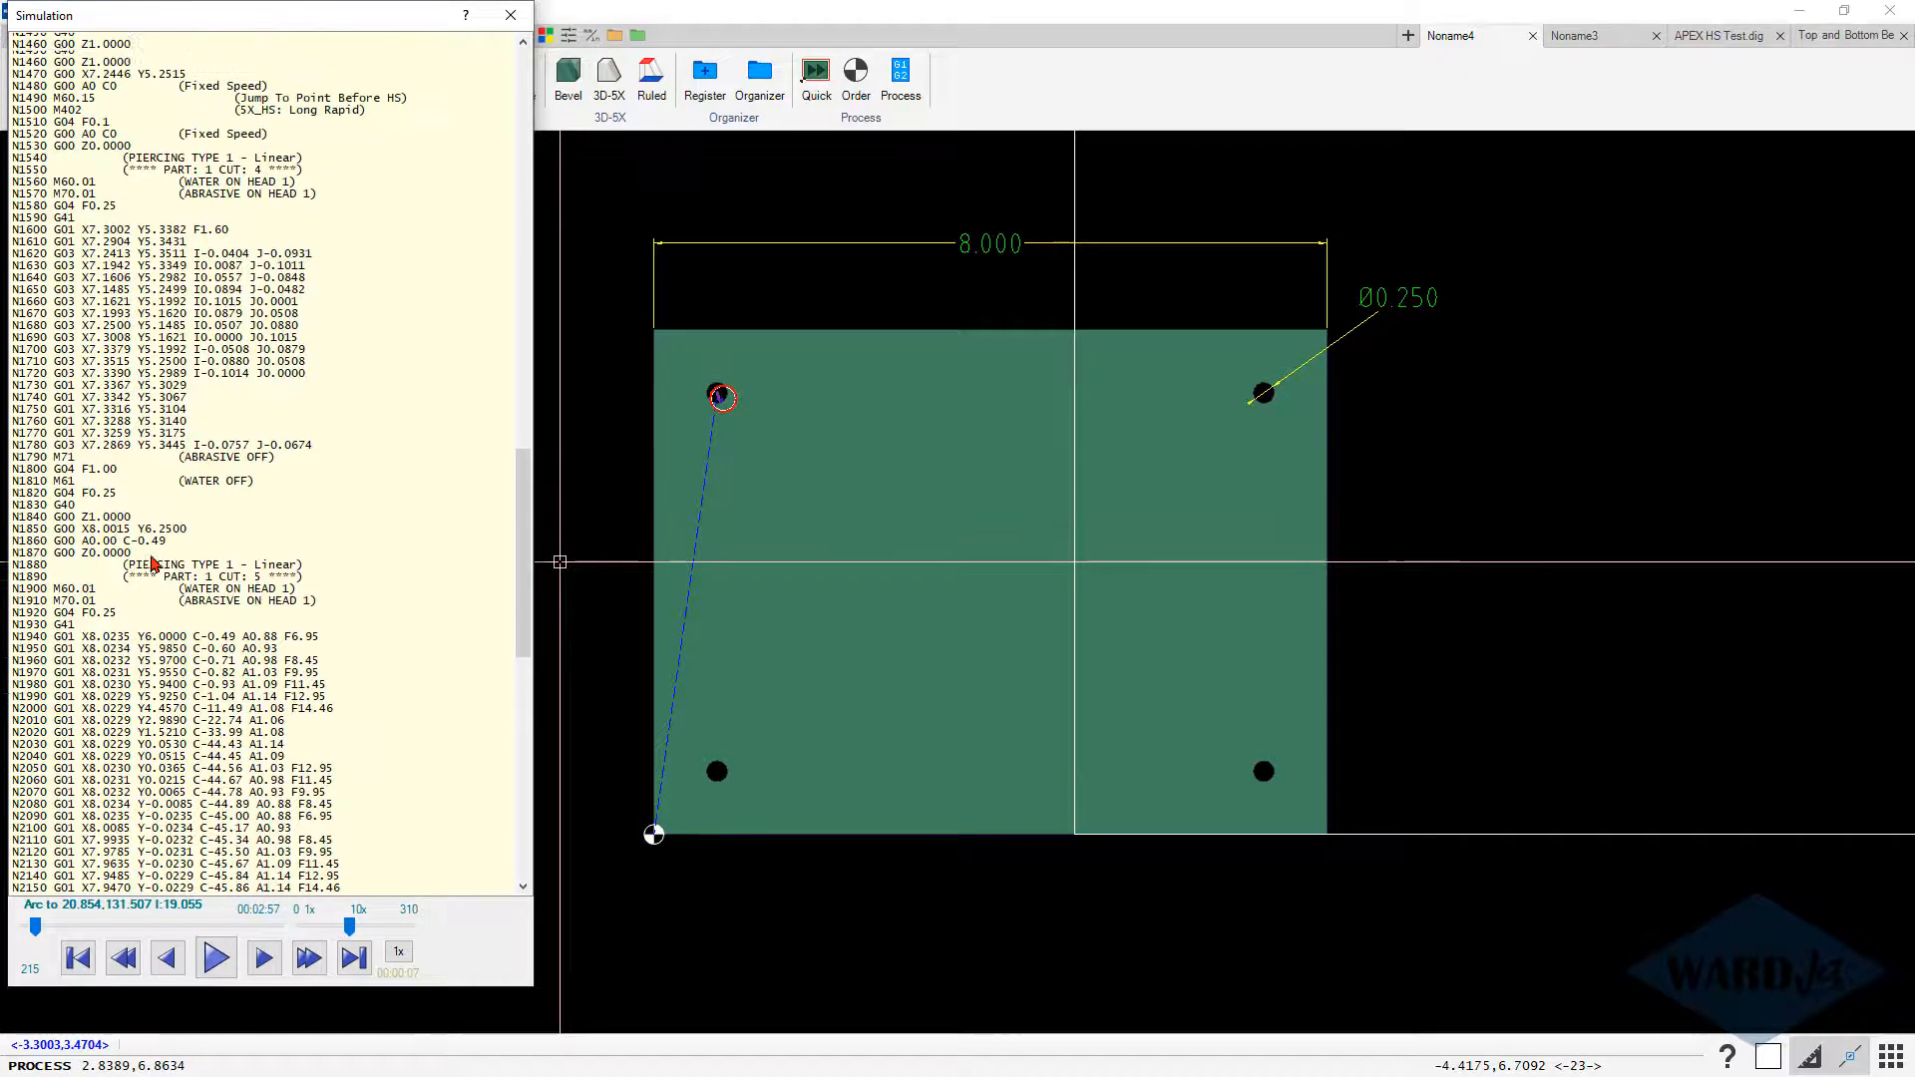
scroll(155, 565, up, 14)
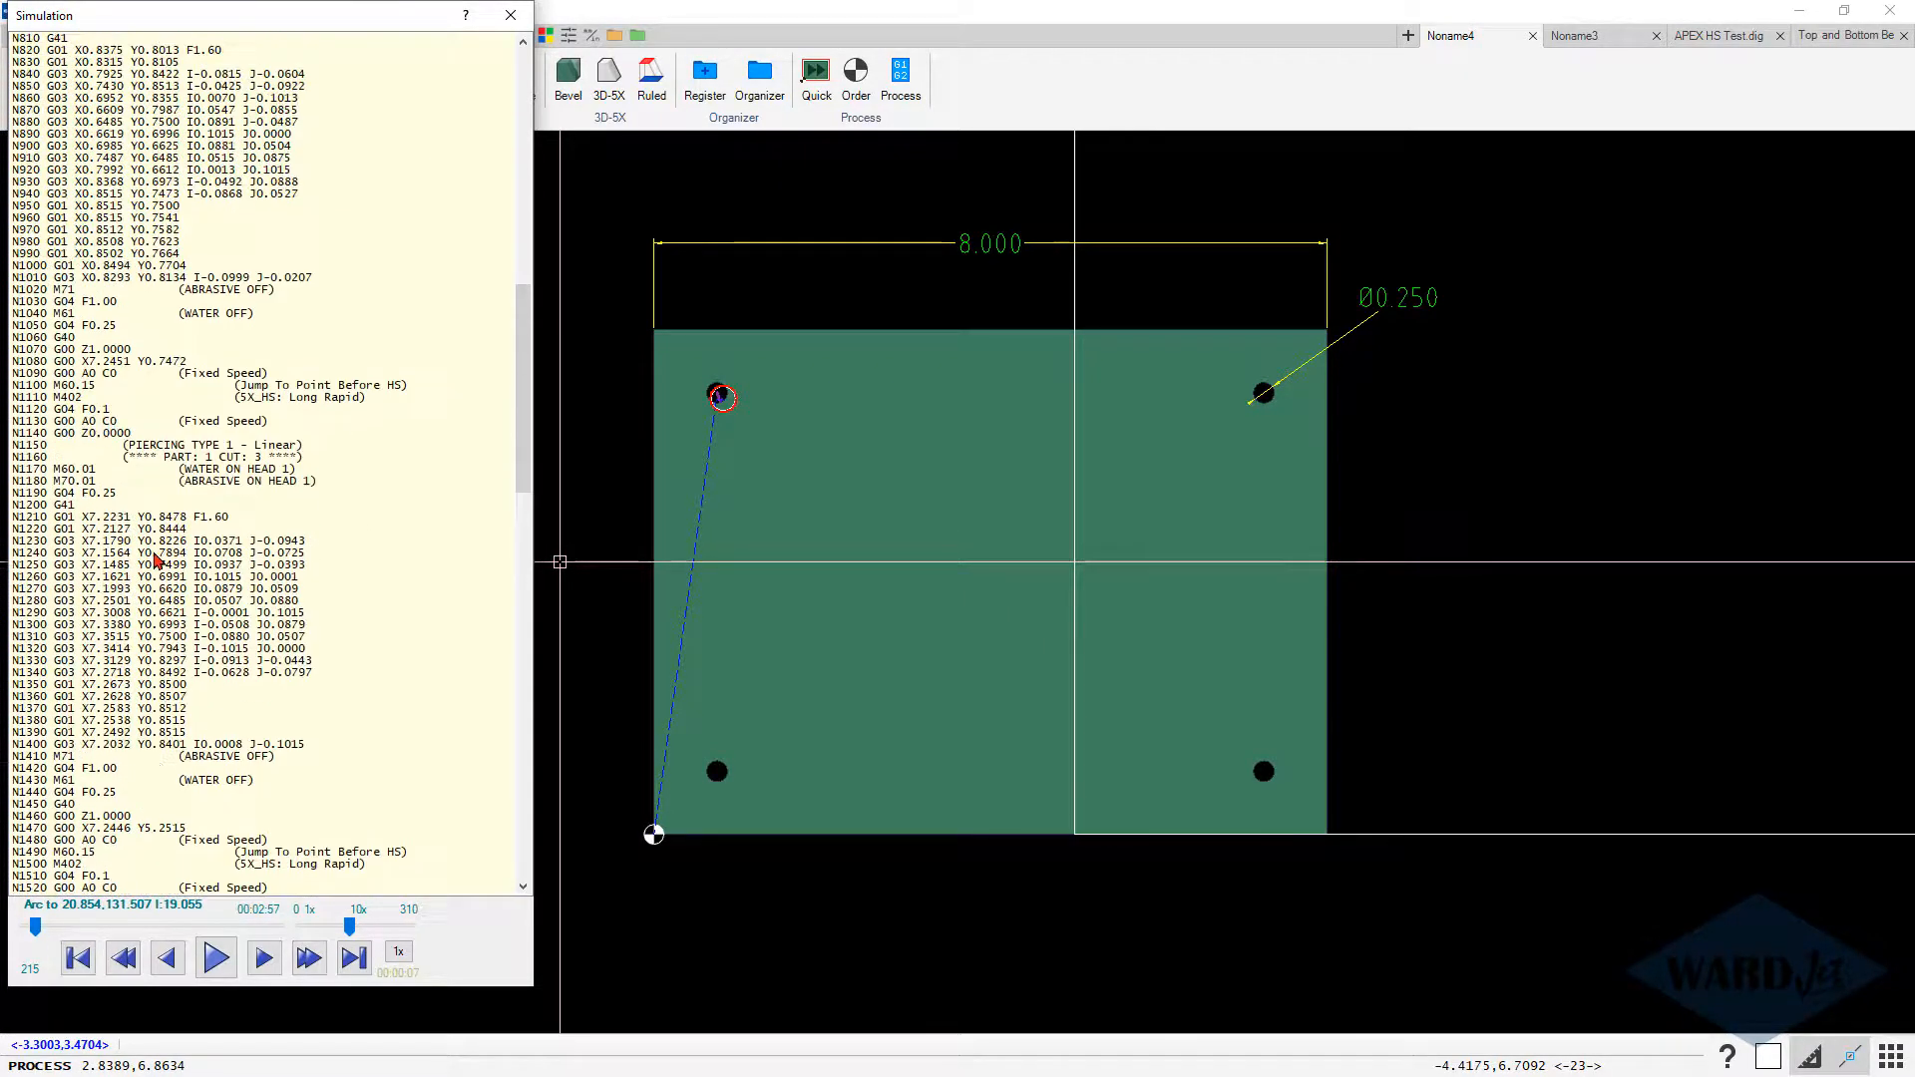
scroll(155, 564, up, 11)
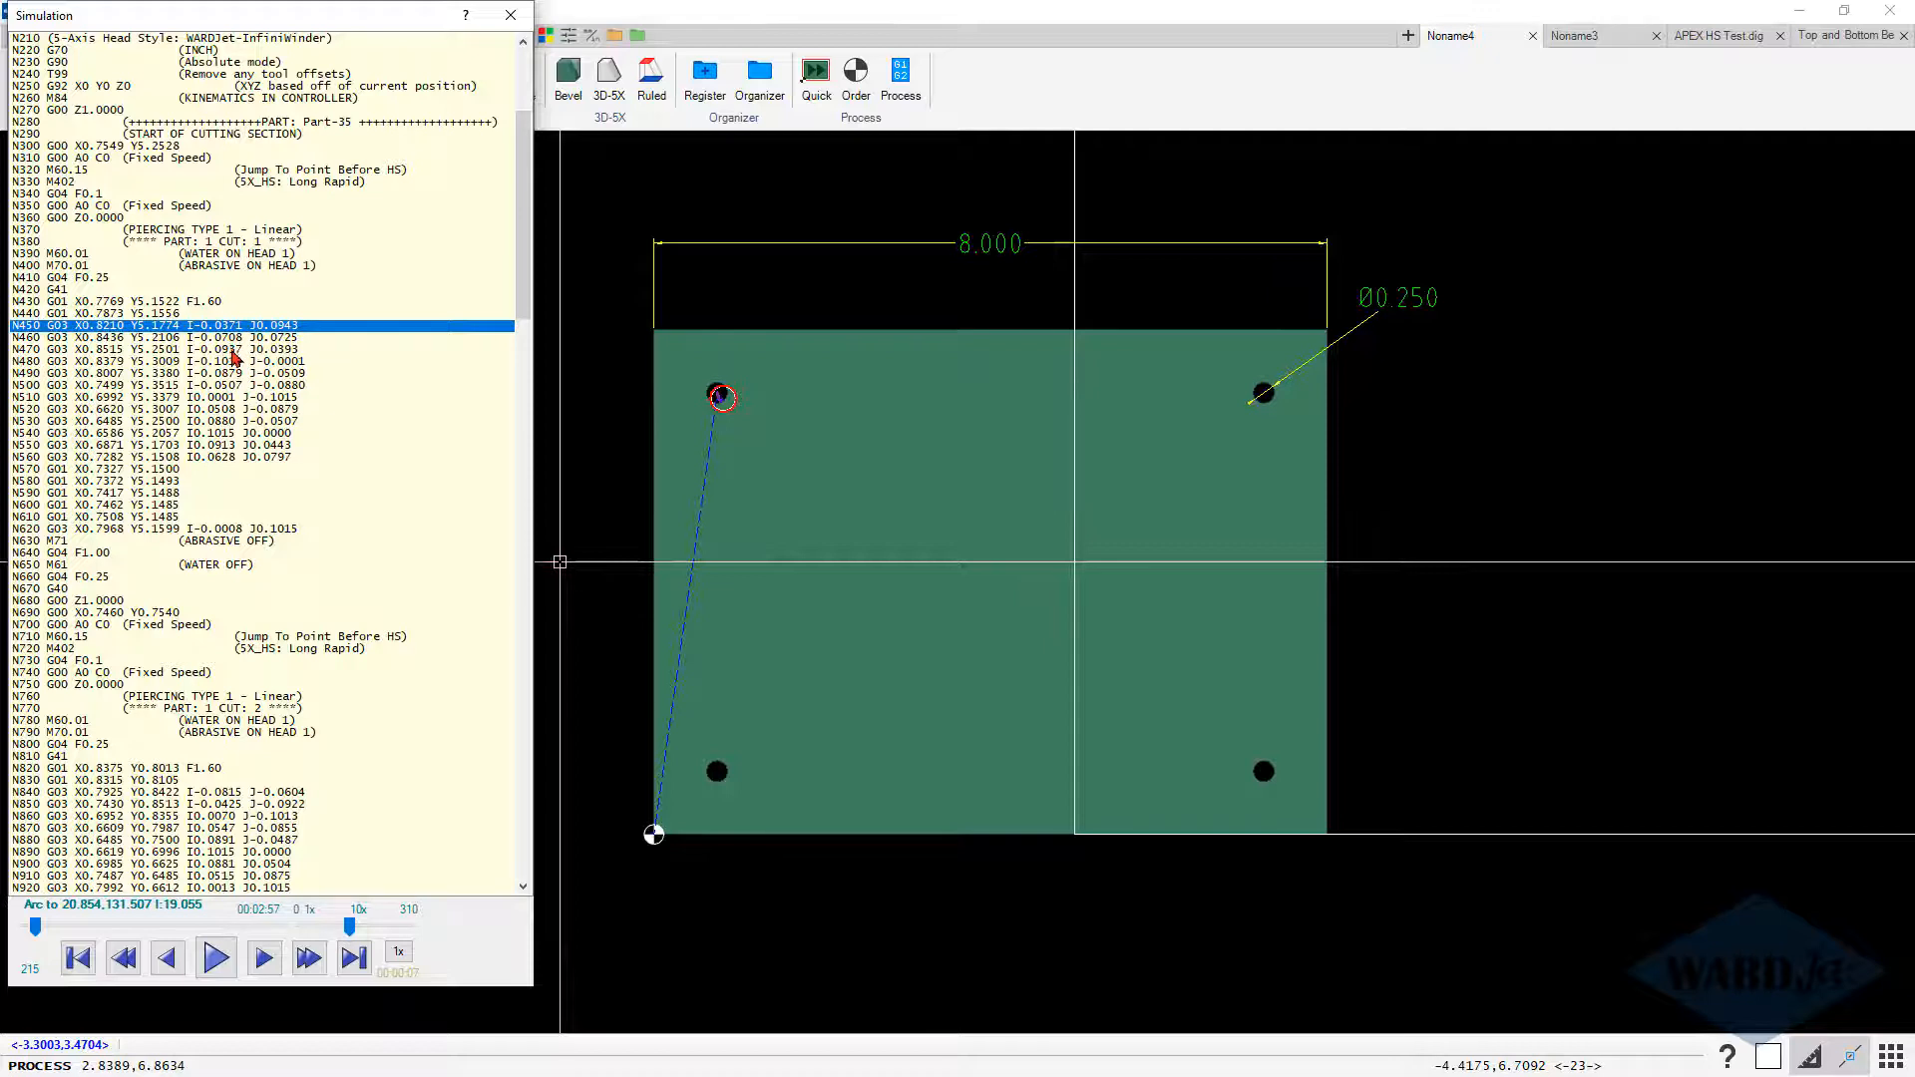
click(225, 289)
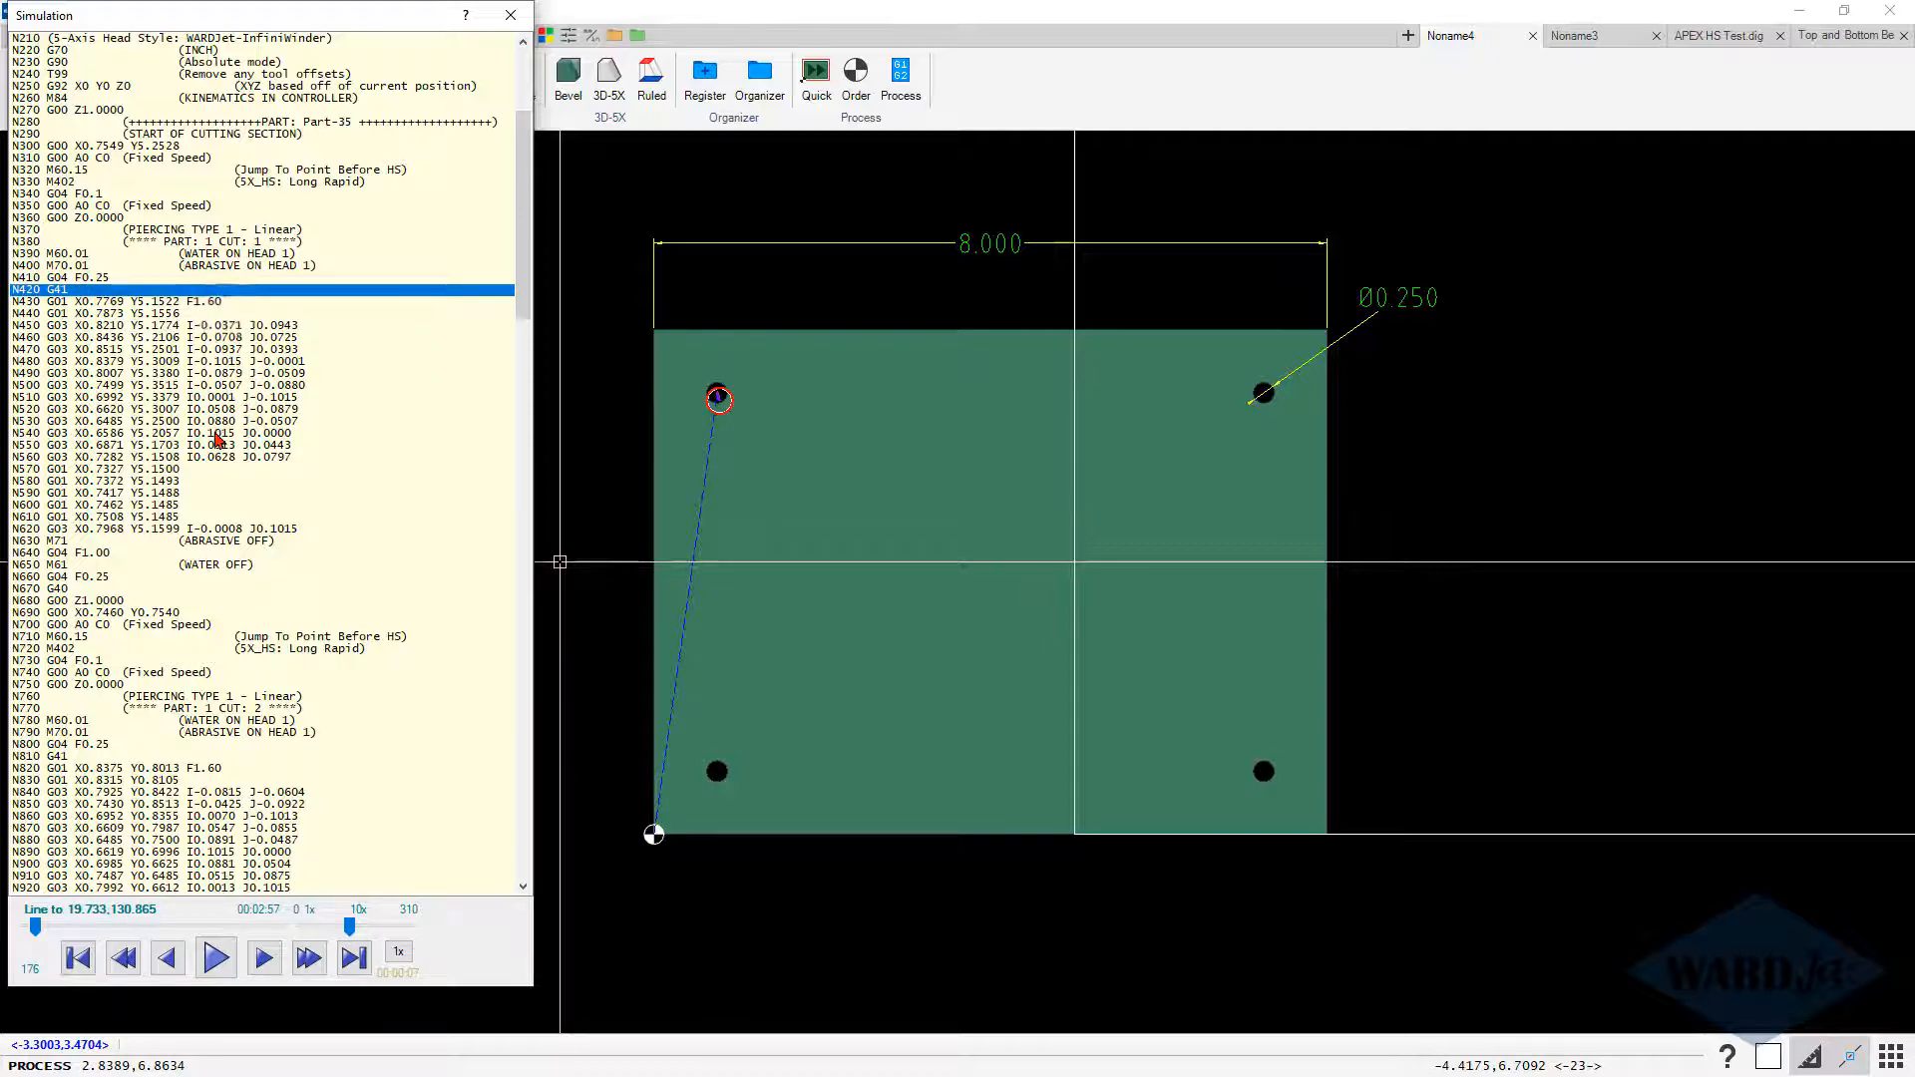